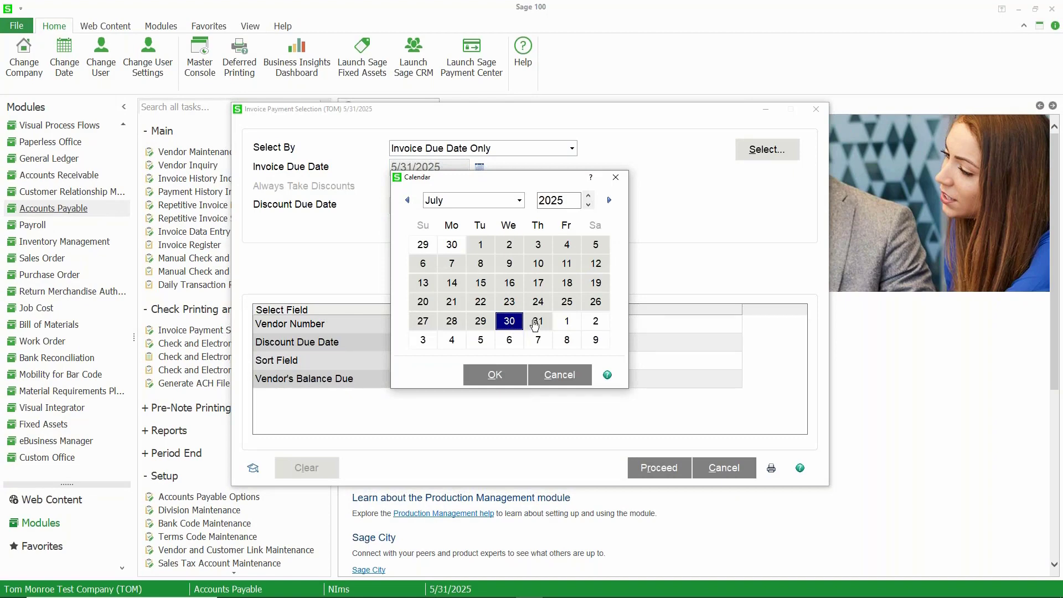
# Set the invoice due date to 7/31/2025 and select all listed invoices for payment.
pyautogui.doubleClick(538, 321)
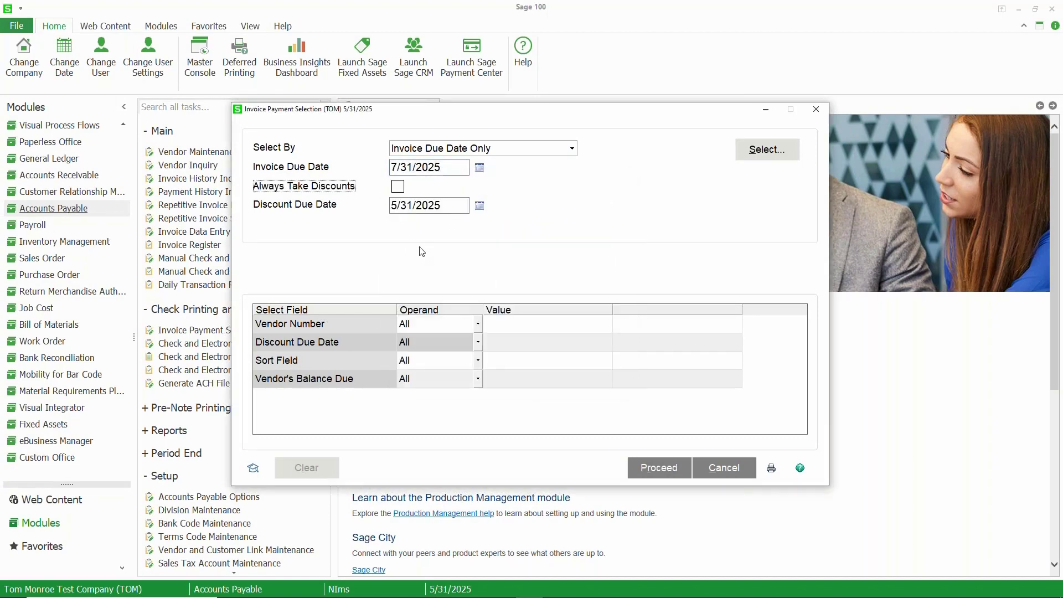
pyautogui.click(763, 151)
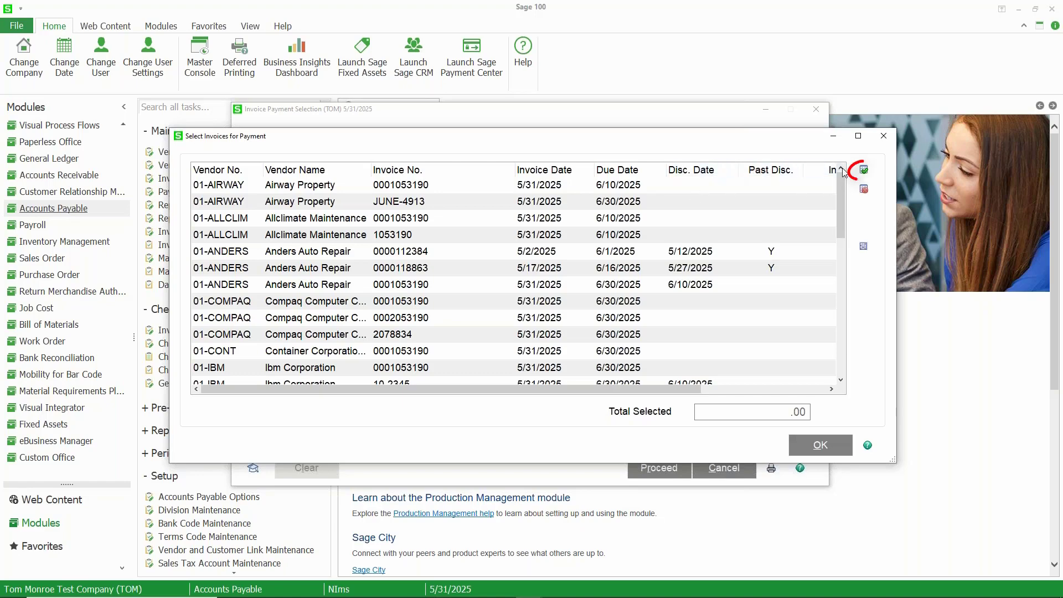
pyautogui.click(864, 171)
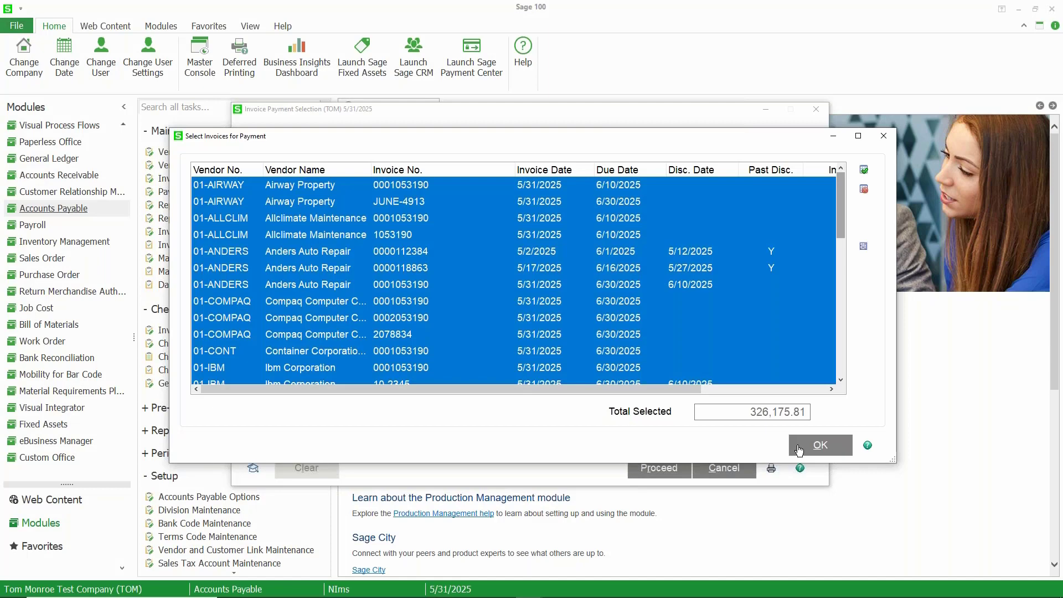
pyautogui.click(799, 450)
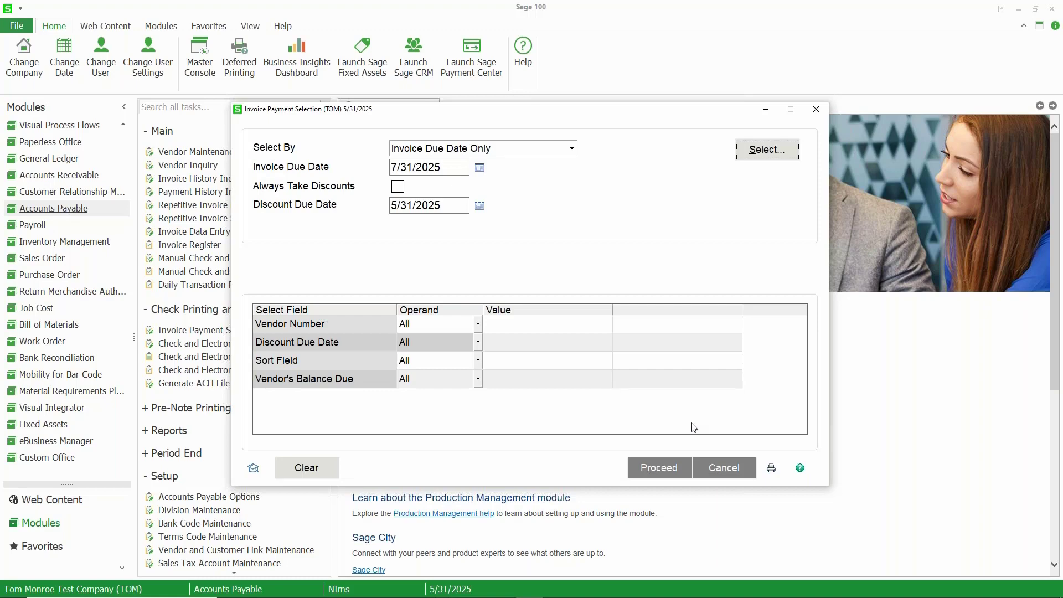
# Preview the Invoice Payment Selection Listing, review its first and last pages, and close it without printing checks.
pyautogui.click(771, 471)
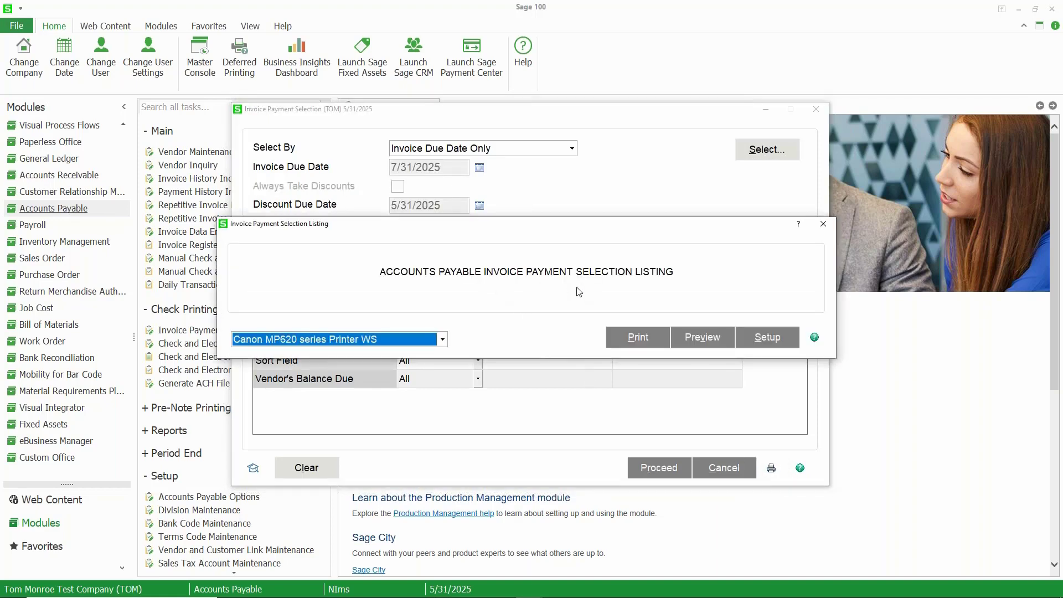
pyautogui.click(684, 342)
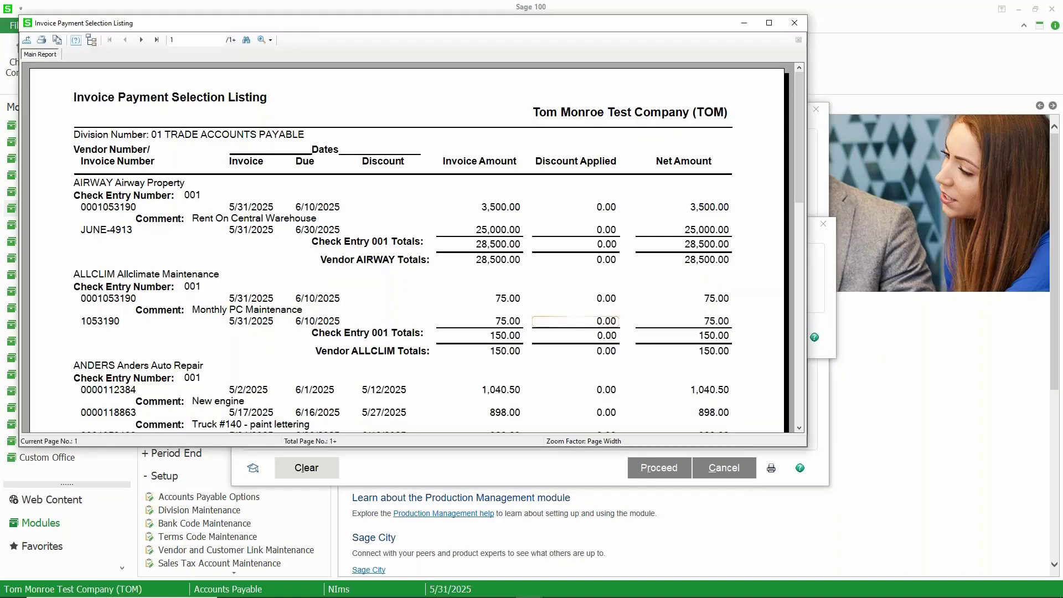
pyautogui.click(769, 23)
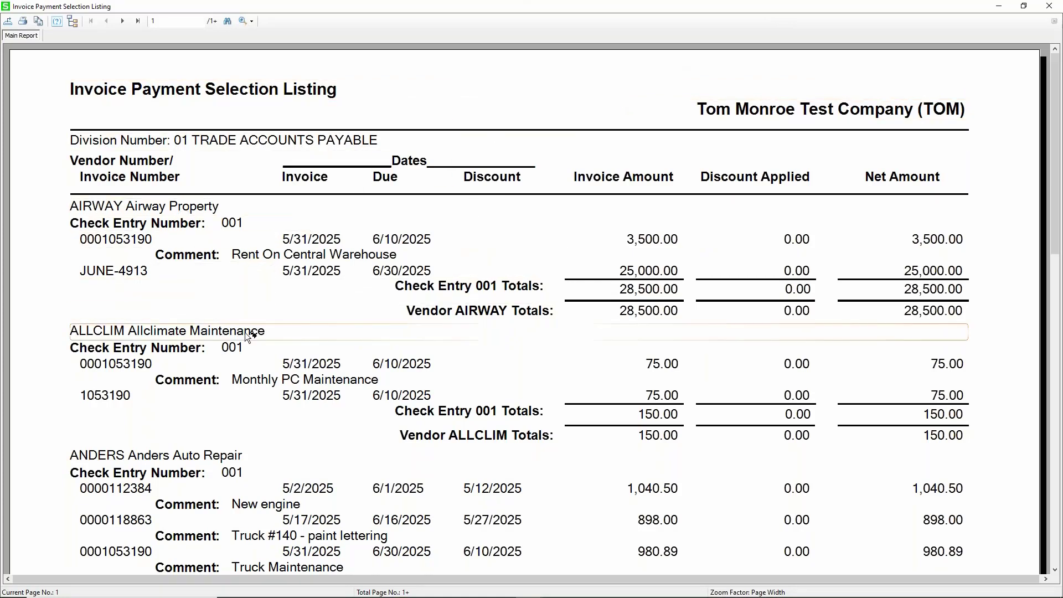
pyautogui.scroll(-10, 288, 307)
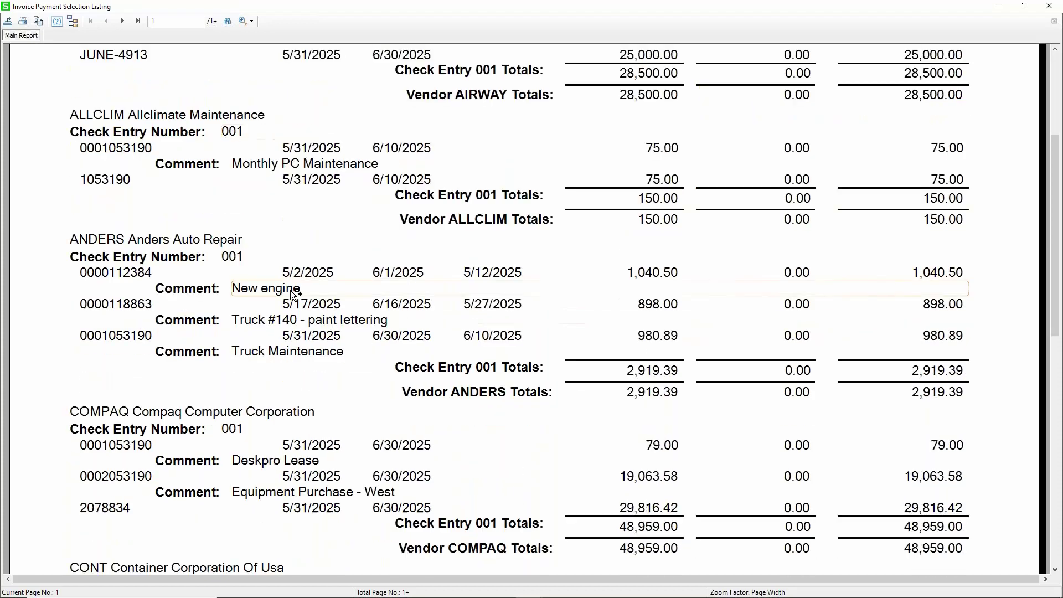
pyautogui.scroll(-5, 295, 302)
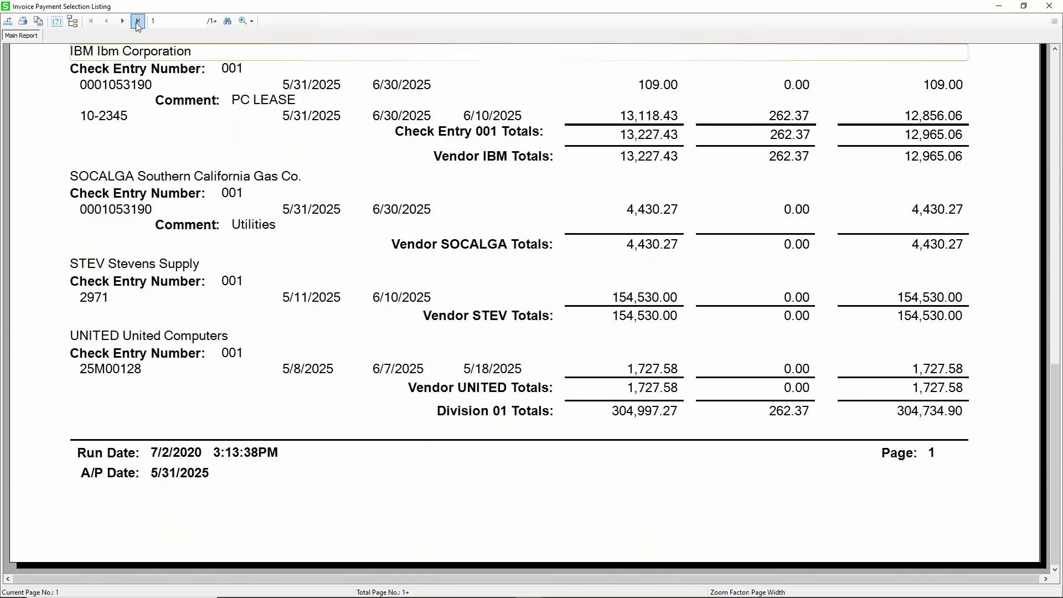
pyautogui.click(137, 21)
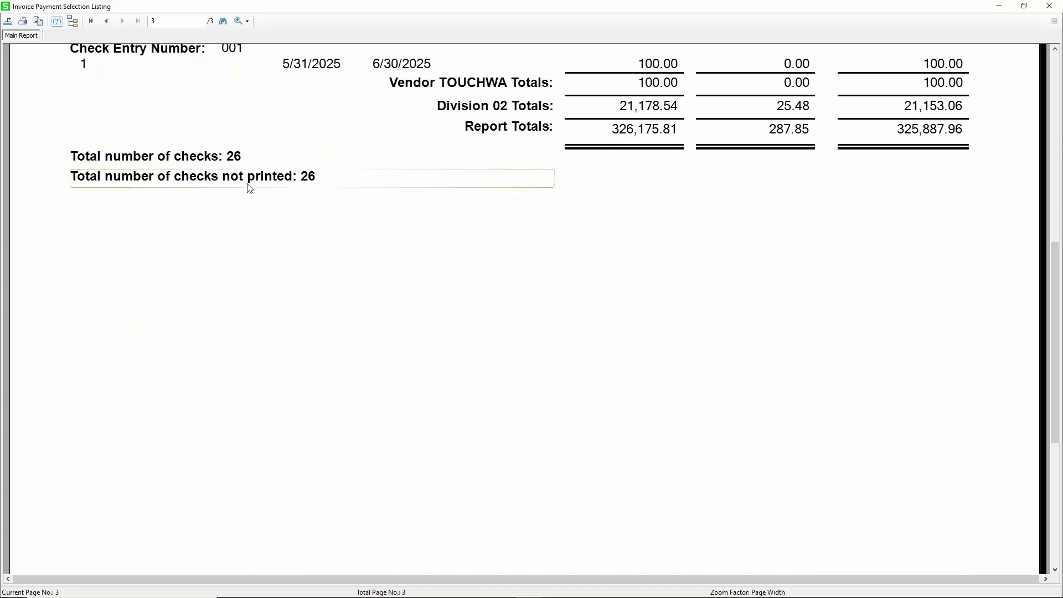
pyautogui.scroll(2, 357, 238)
pyautogui.scroll(8, 357, 239)
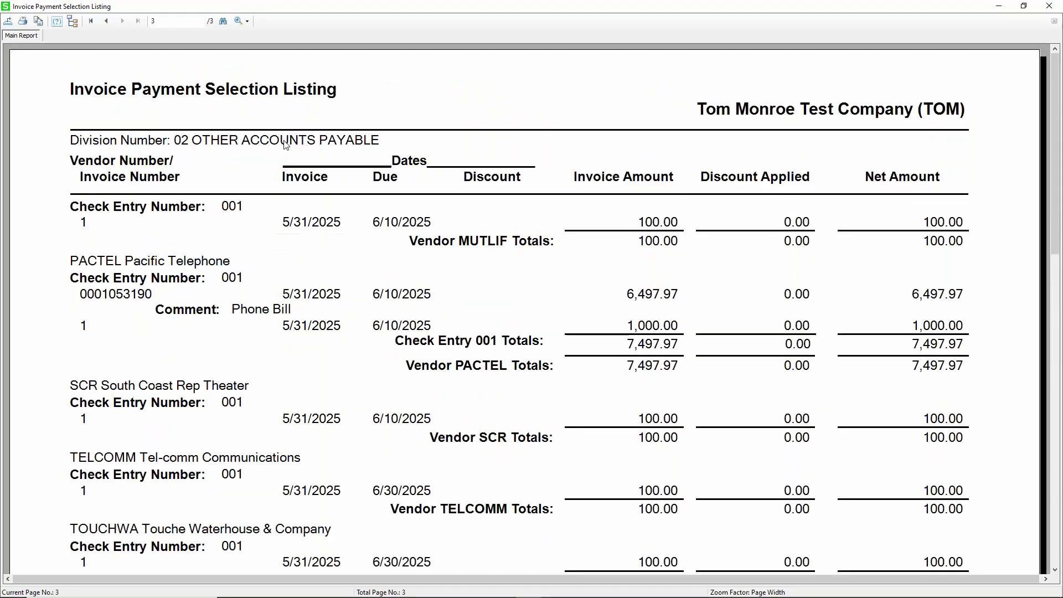
pyautogui.click(91, 21)
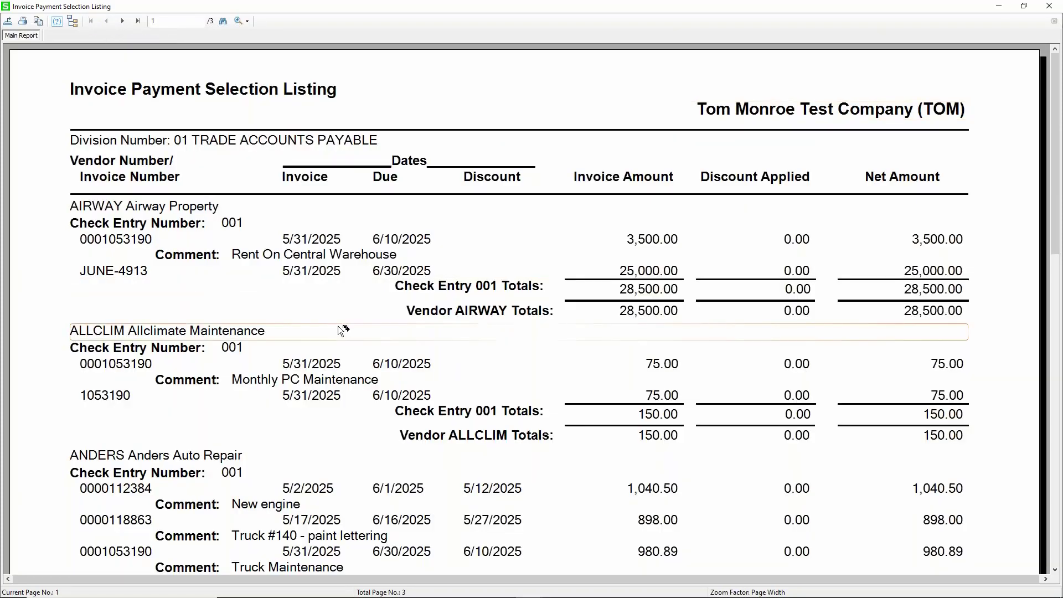
pyautogui.scroll(-3, 341, 329)
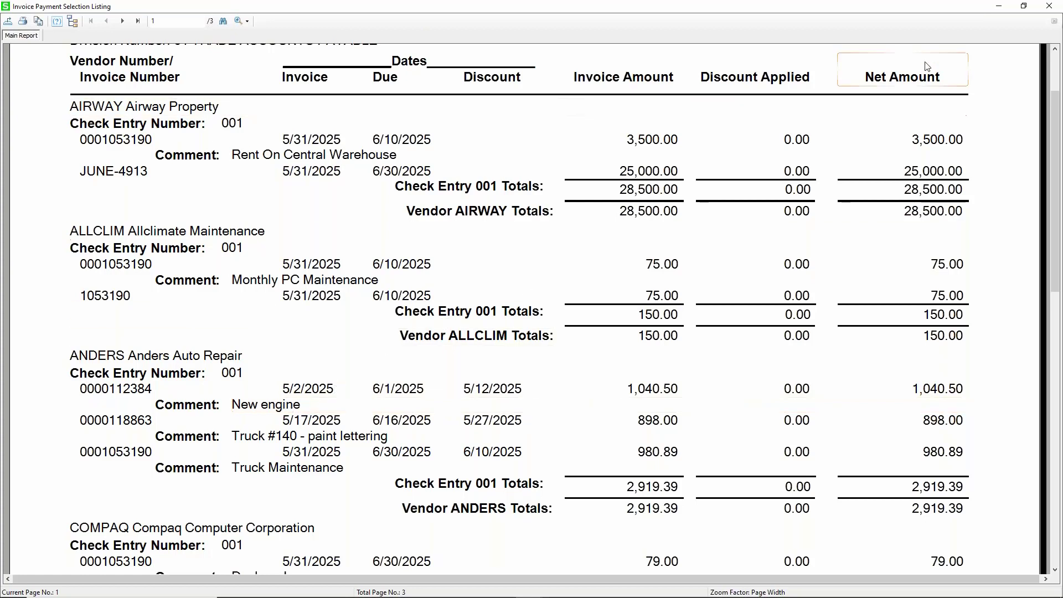
pyautogui.click(1049, 6)
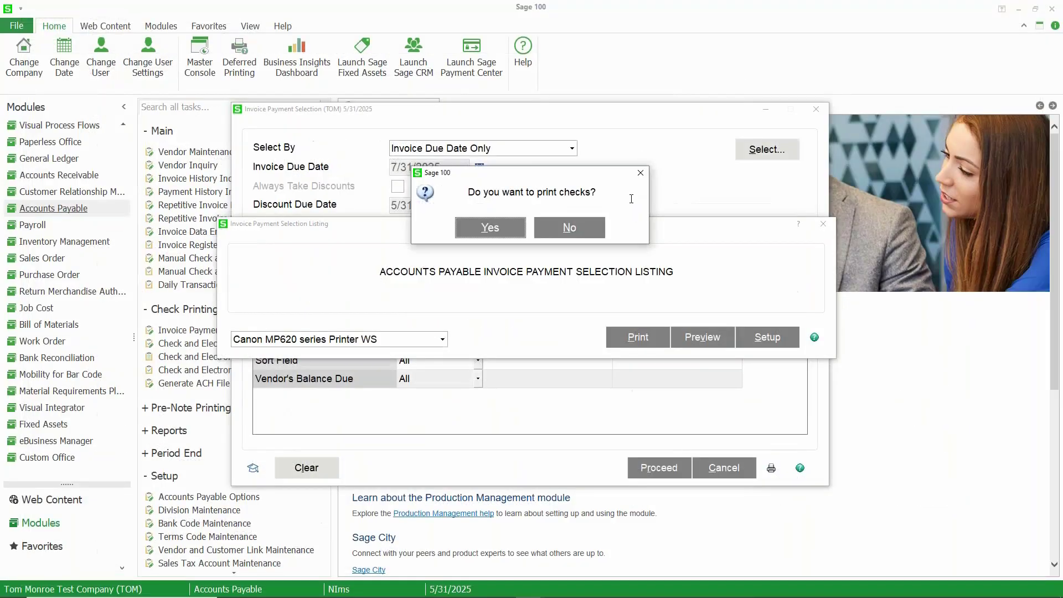
pyautogui.click(568, 227)
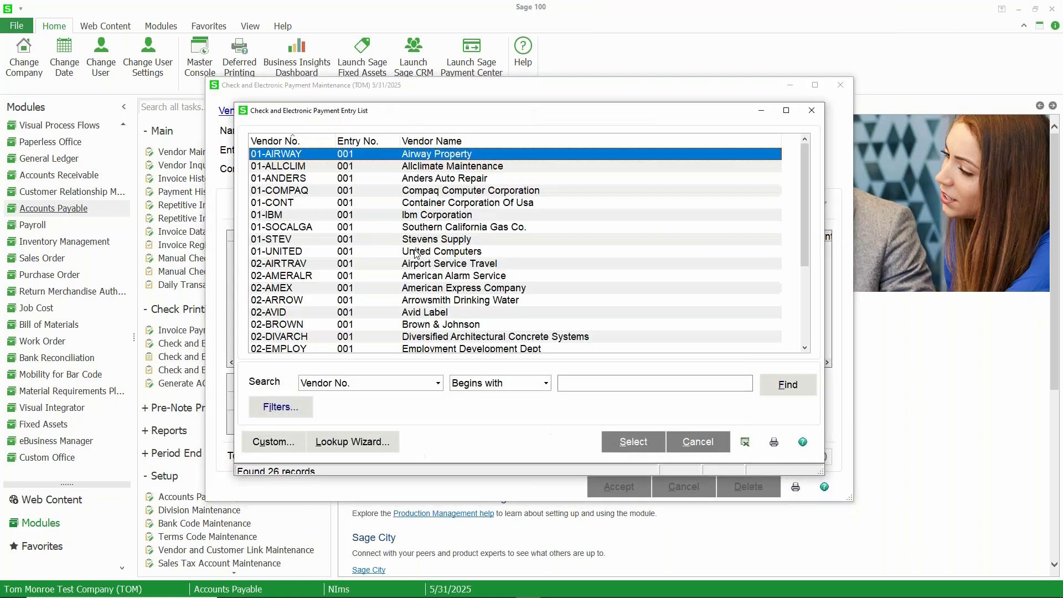
# Open the payment entry for vendor Anders Auto Repair and set the "New engine" invoice's payment amount to 500.00.
pyautogui.doubleClick(422, 182)
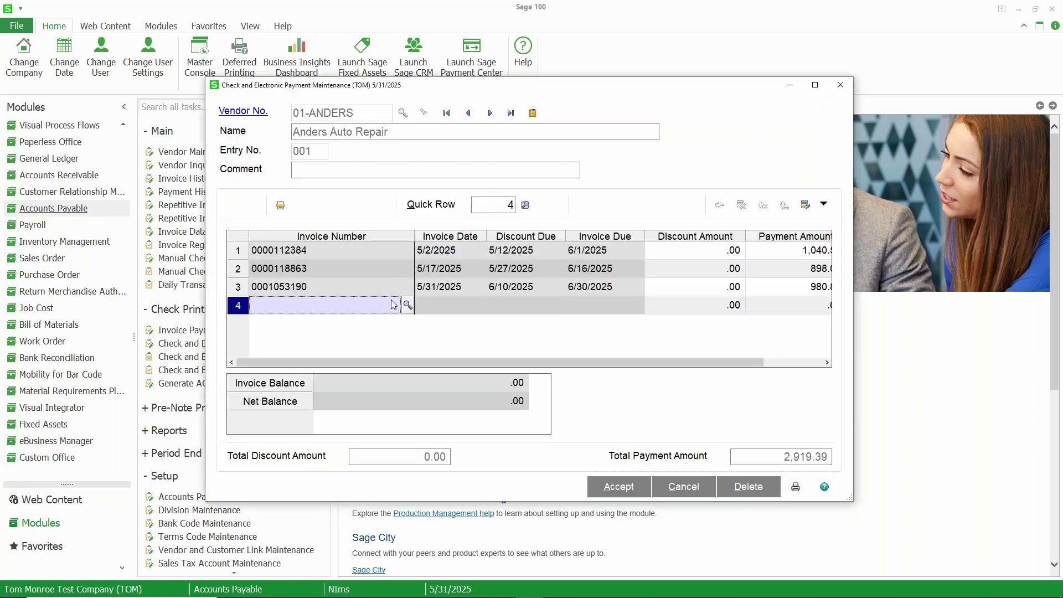
pyautogui.moveTo(418, 360); pyautogui.dragTo(454, 359)
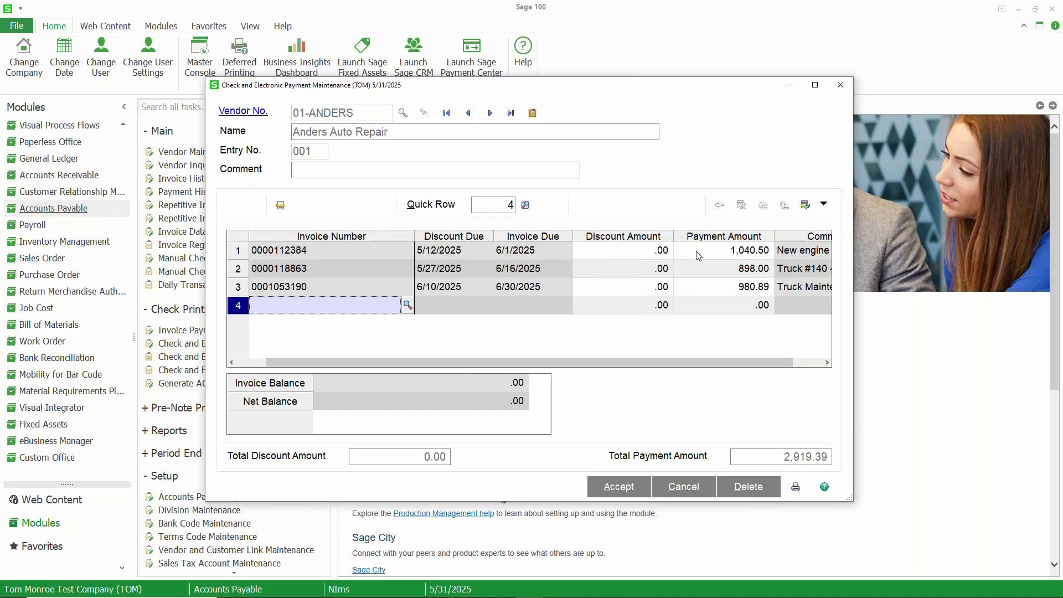
pyautogui.click(684, 255)
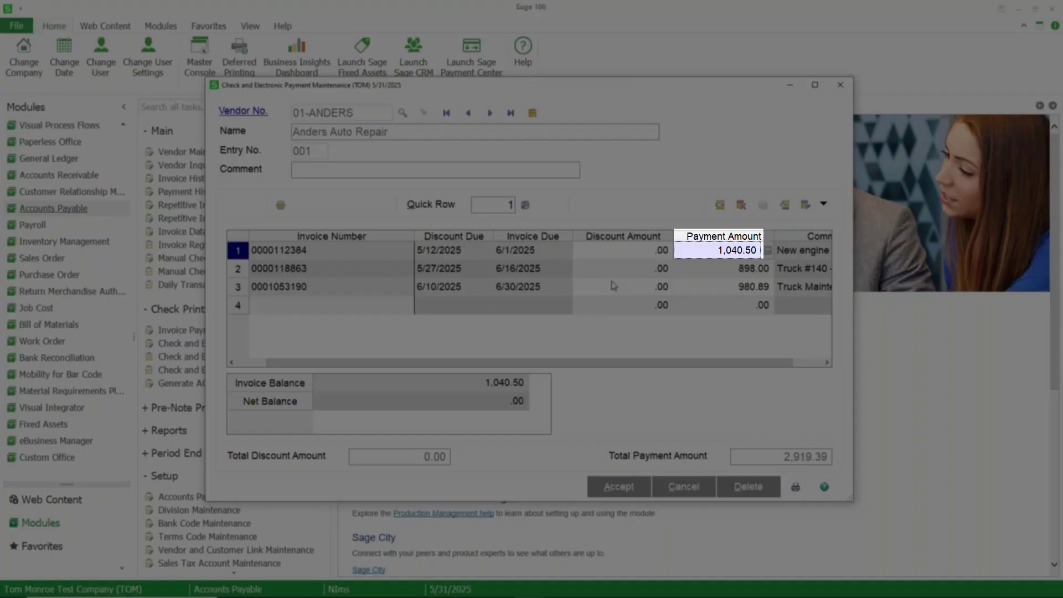
pyautogui.write('500')
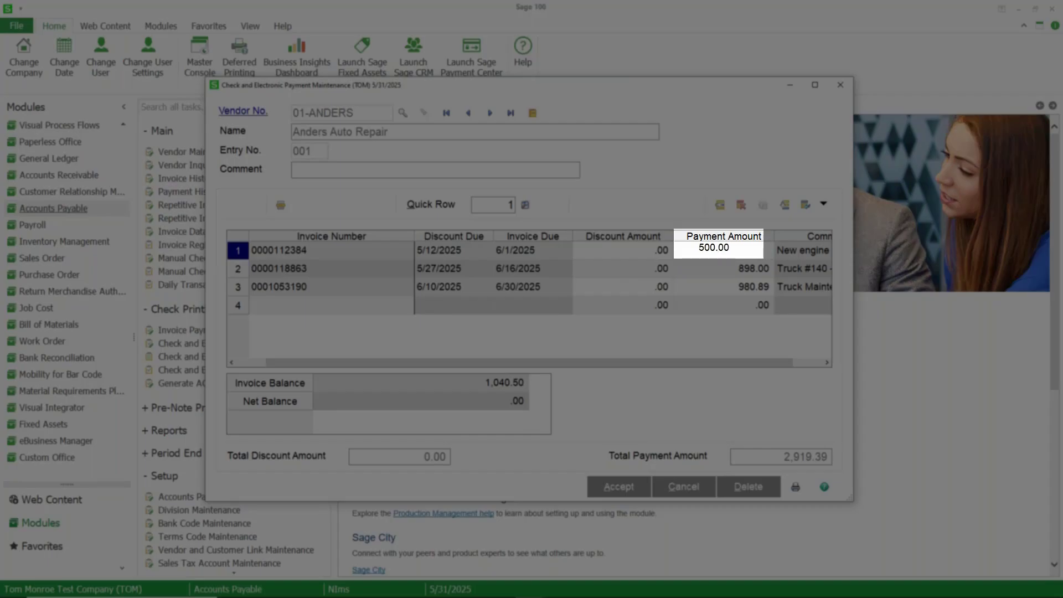
pyautogui.press('Tab')
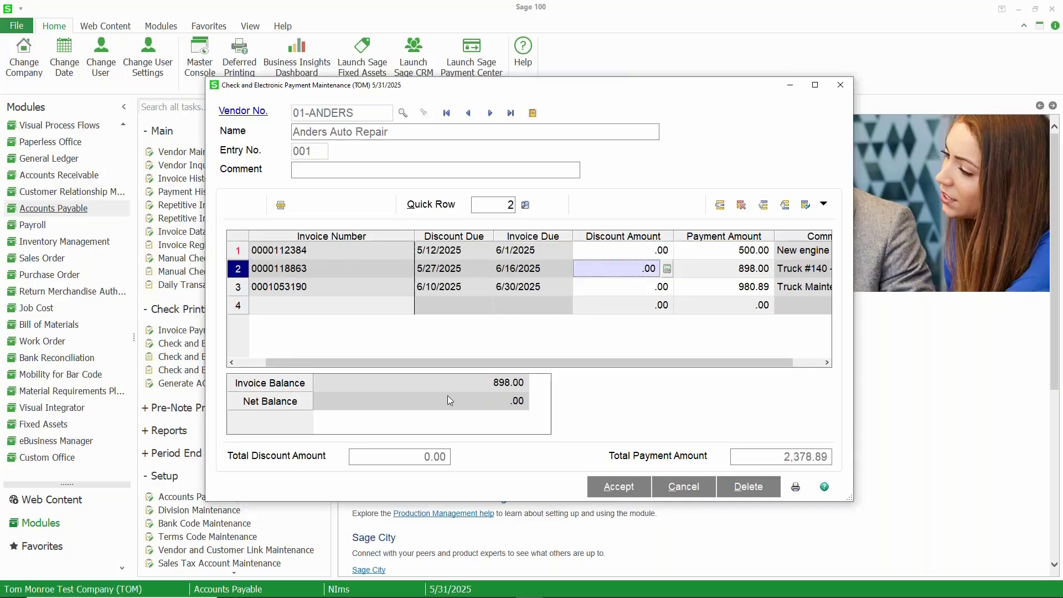
# Delete the "New engine" invoice line from the Anders Auto Repair payment entry and save the changes.
pyautogui.click(345, 251)
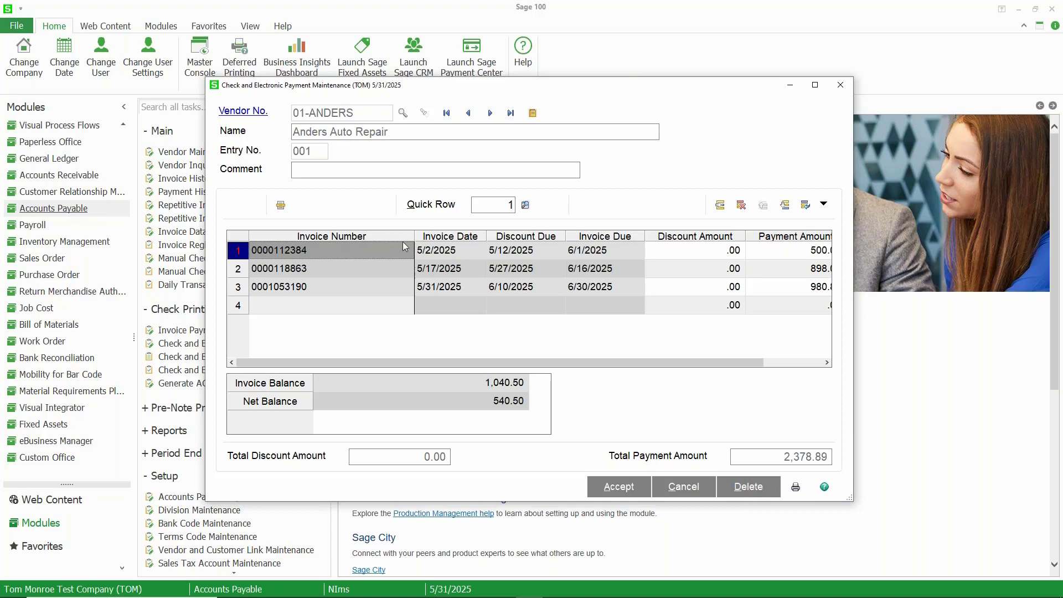
pyautogui.click(741, 206)
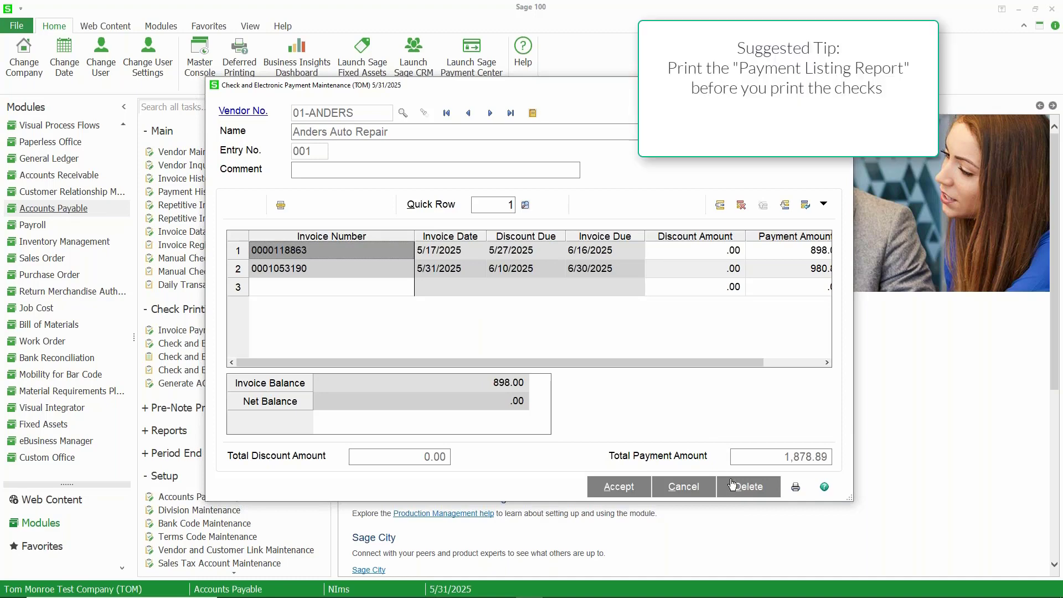
pyautogui.click(794, 487)
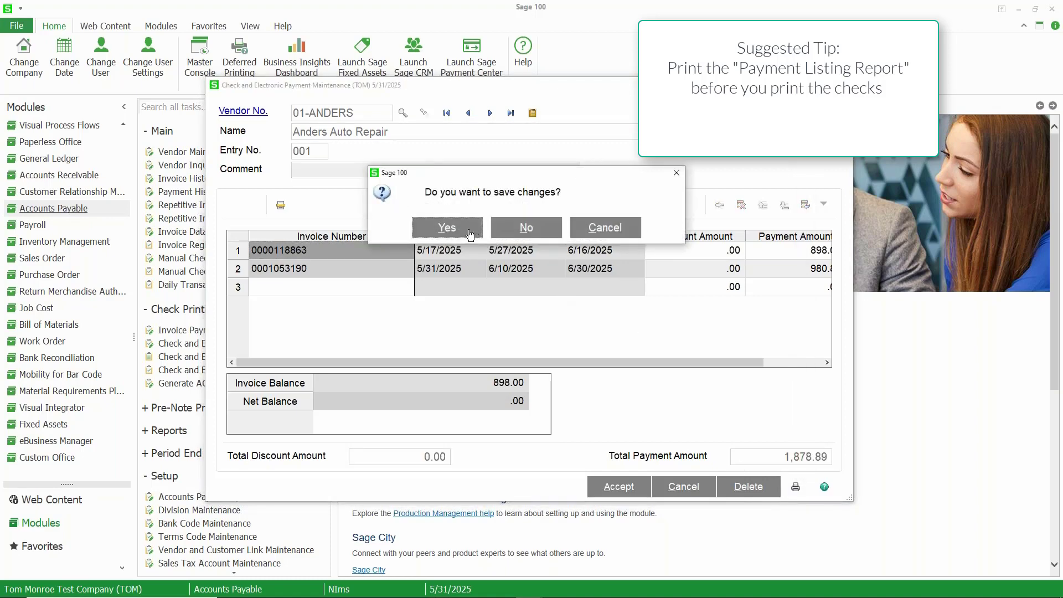
pyautogui.click(446, 228)
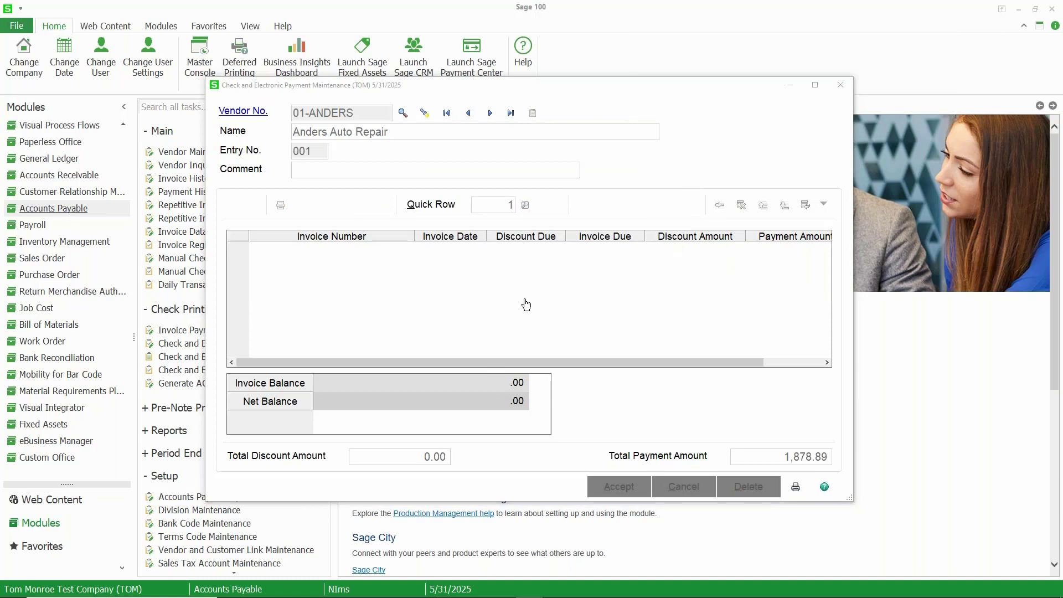
# Preview the updated Invoice Payment Selection Listing and check the Anders Auto Repair lines and the report totals.
pyautogui.click(702, 337)
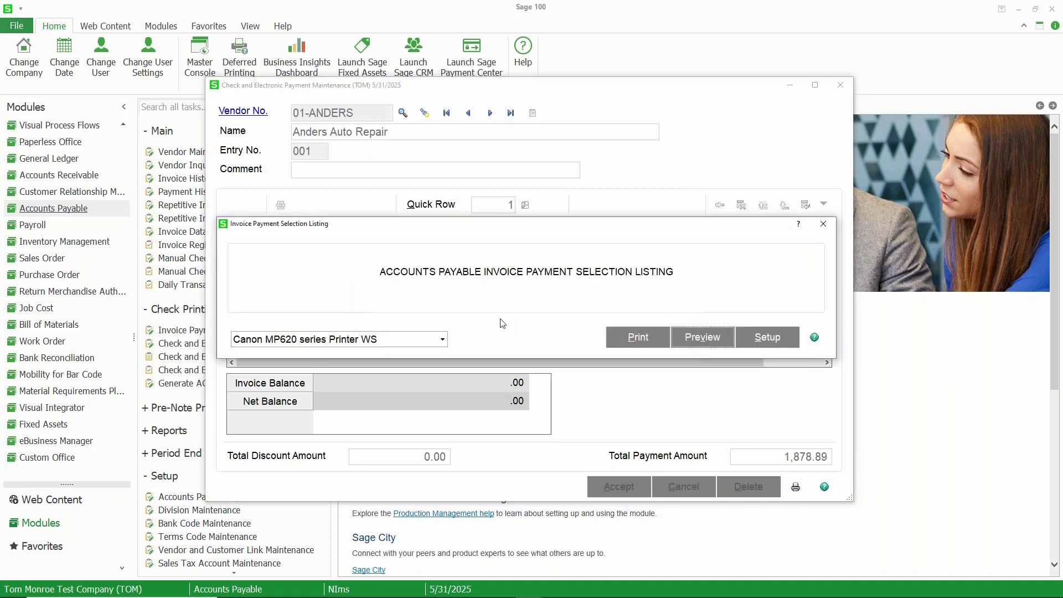
pyautogui.scroll(-3, 416, 366)
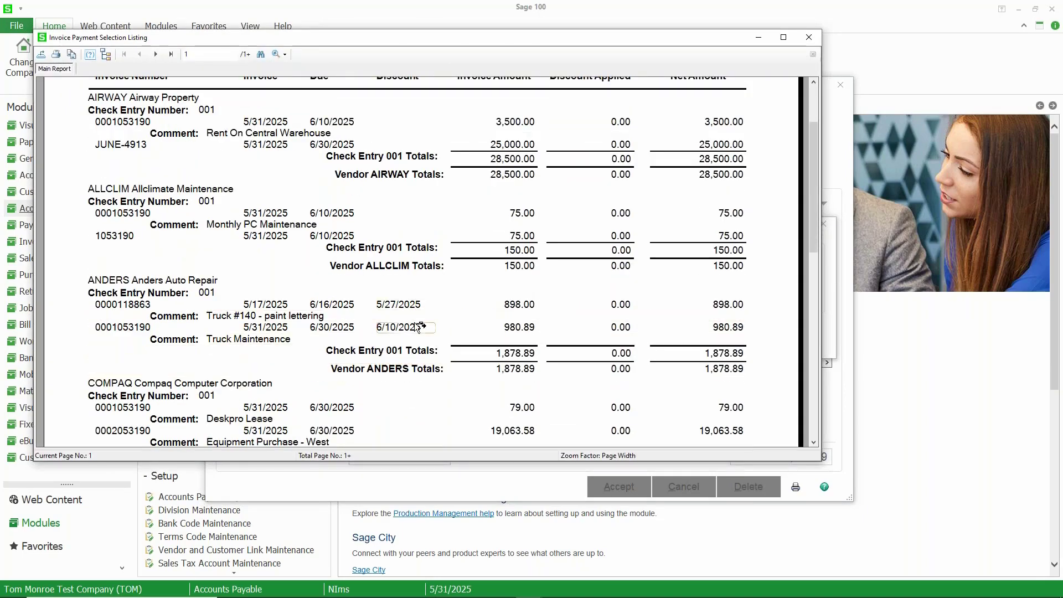
pyautogui.click(171, 53)
pyautogui.scroll(-3, 292, 382)
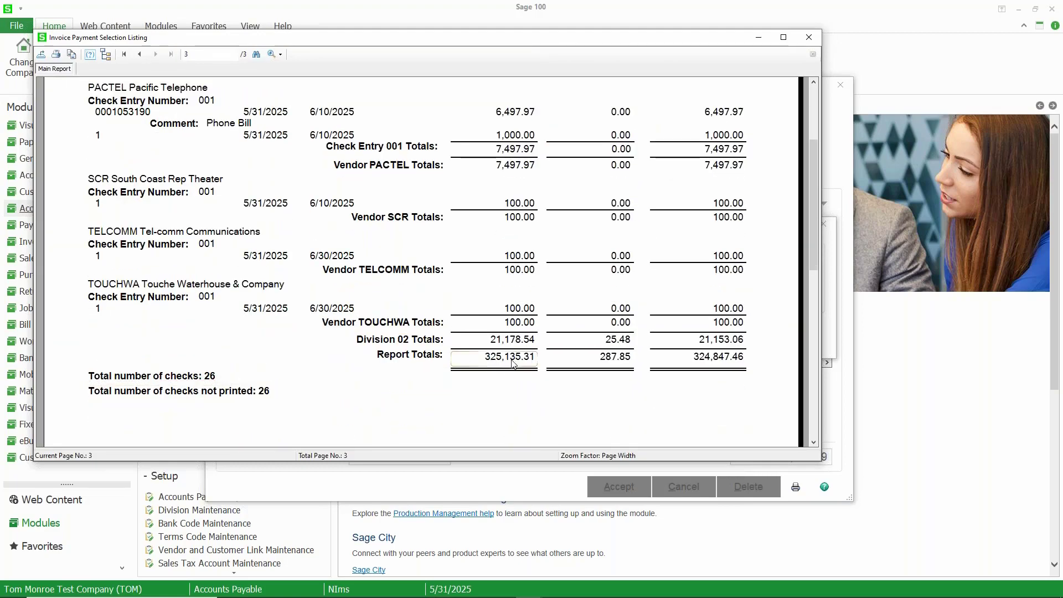
pyautogui.click(808, 37)
# Proceed to check printing in Sage 100 with Print Remit To Information enabled, form type Check, Stub, Stub and Microsoft Print to PDF as printer.
pyautogui.click(491, 227)
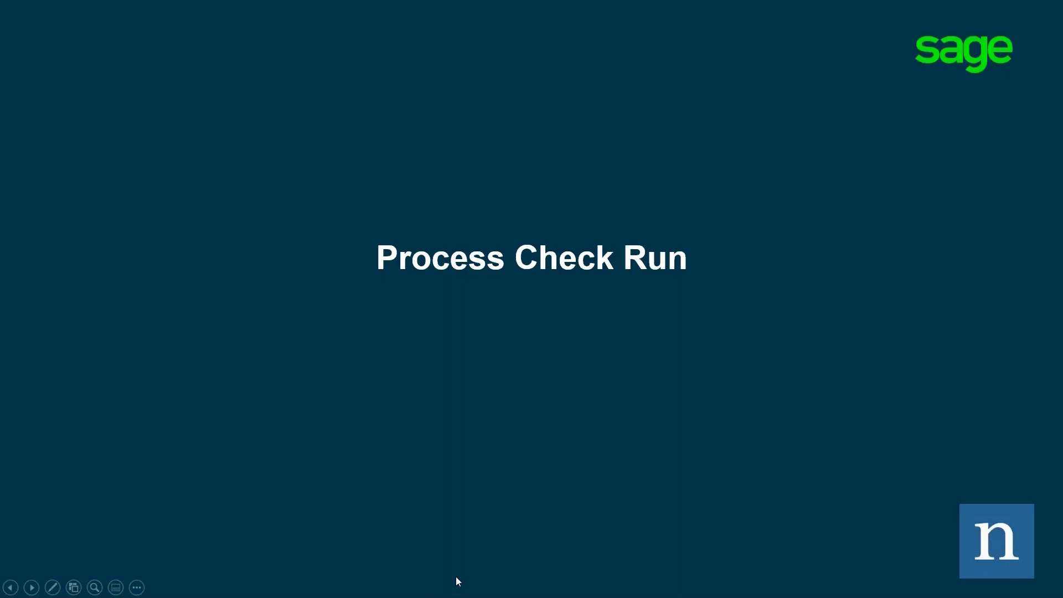
pyautogui.hotkey('alt', 'Tab')
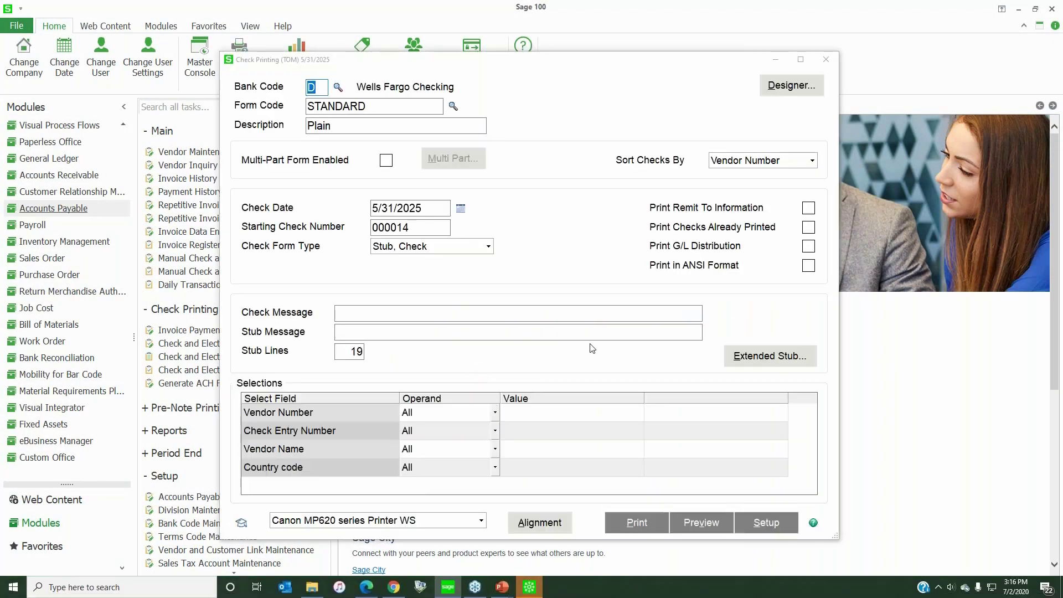
pyautogui.click(807, 211)
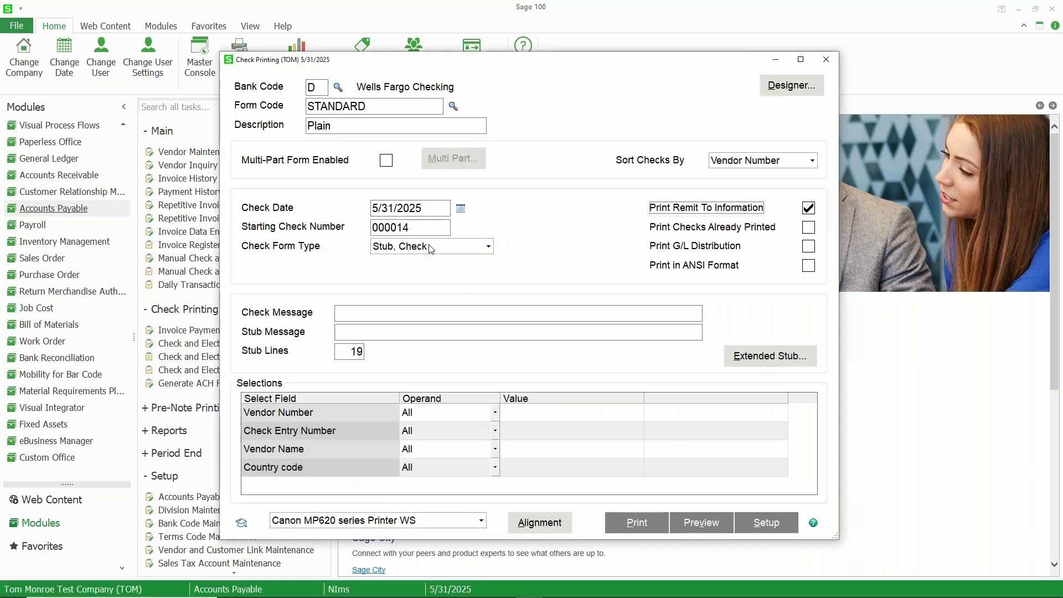
pyautogui.click(418, 230)
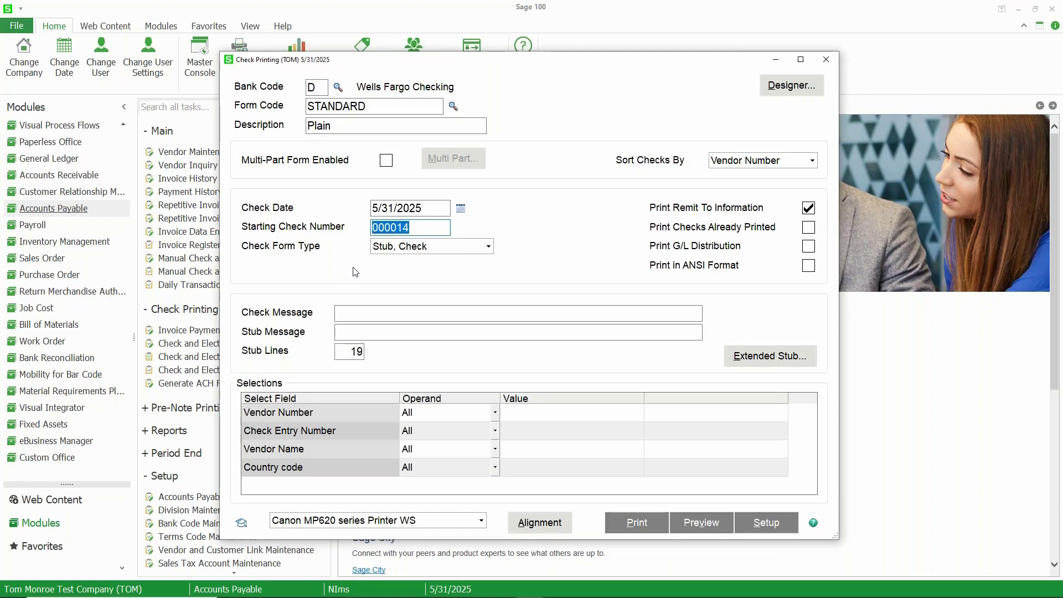
pyautogui.click(489, 246)
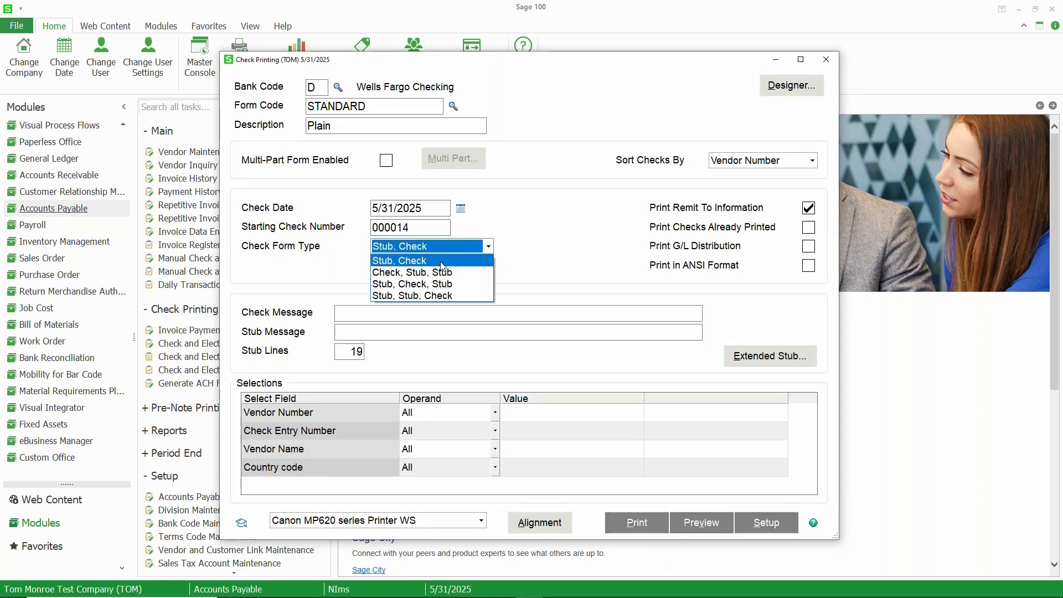
pyautogui.click(437, 271)
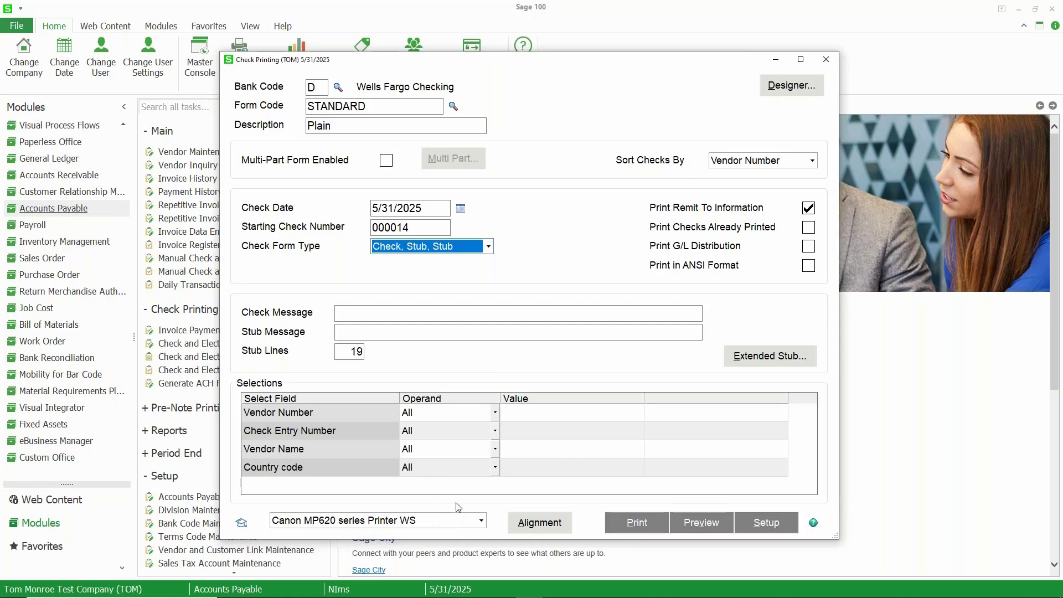
pyautogui.click(481, 521)
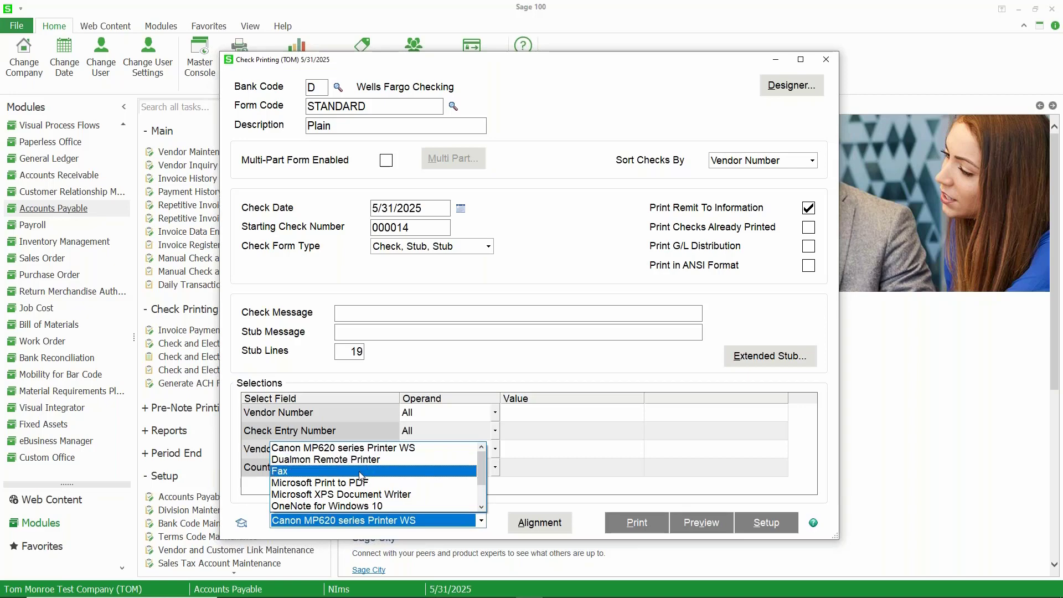
pyautogui.click(403, 484)
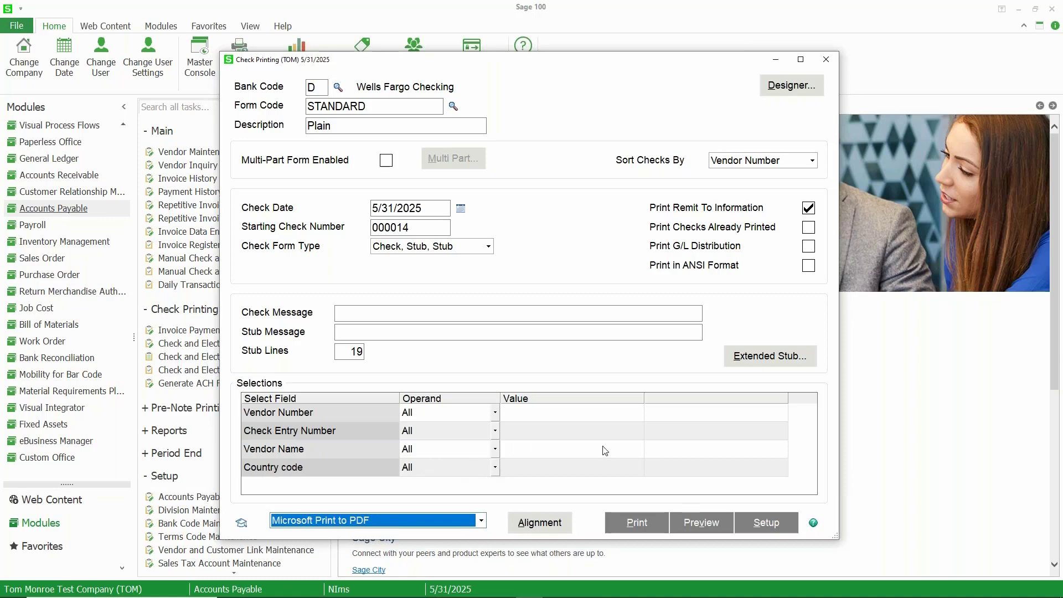
# Print the checks to CHECKS.pdf, replacing the existing file, and accept the proposed last check number printed.
pyautogui.click(629, 524)
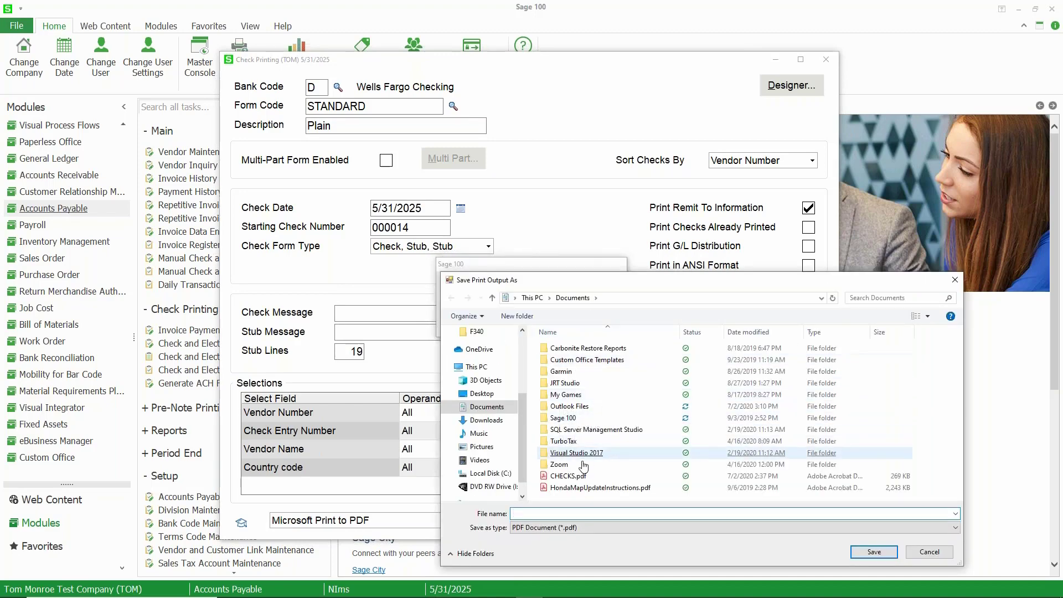
pyautogui.click(570, 477)
pyautogui.doubleClick(570, 479)
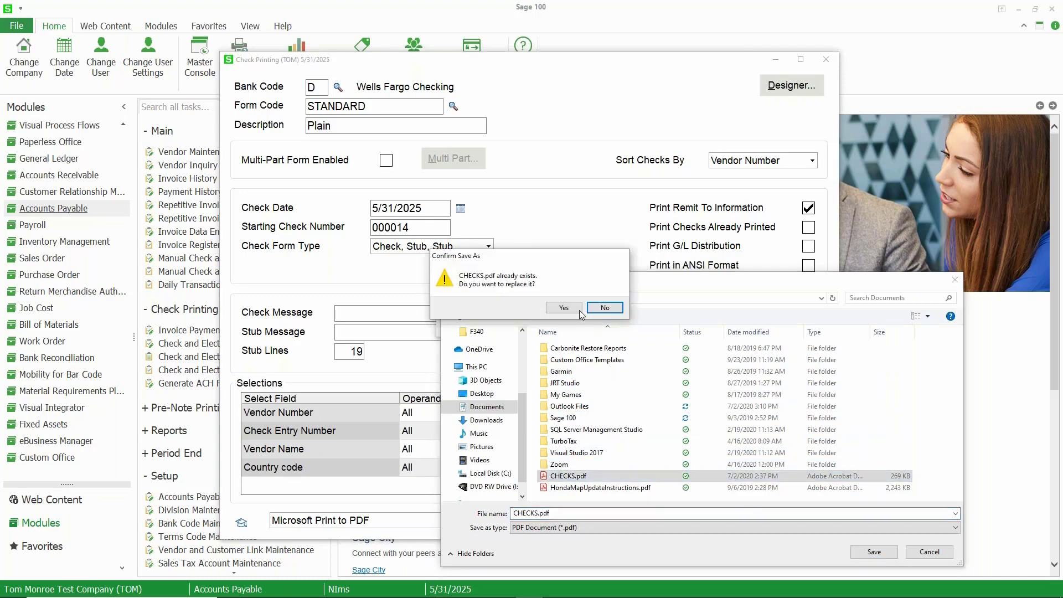
pyautogui.click(607, 308)
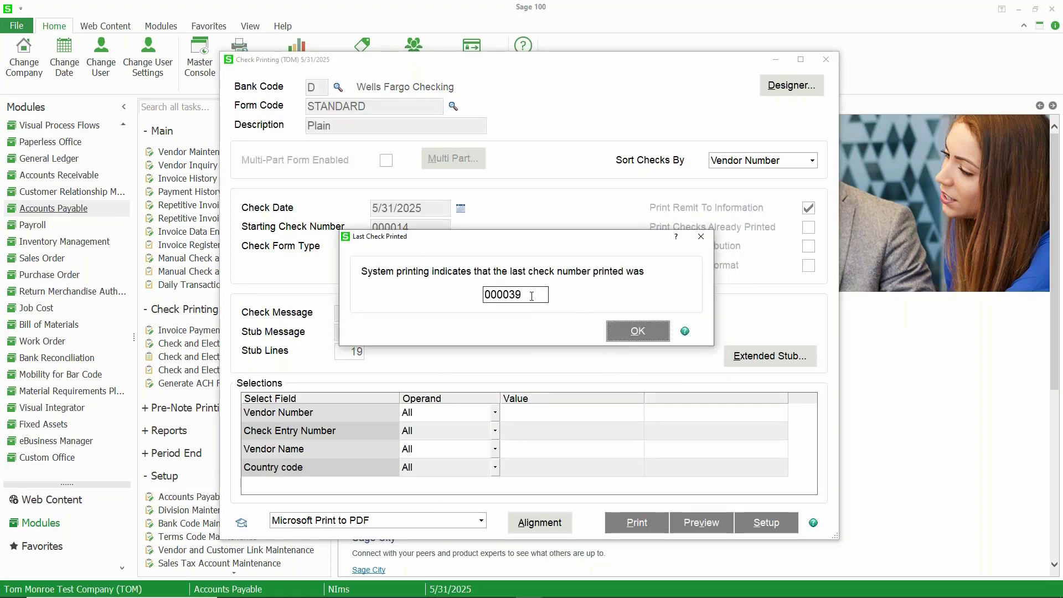
pyautogui.click(623, 333)
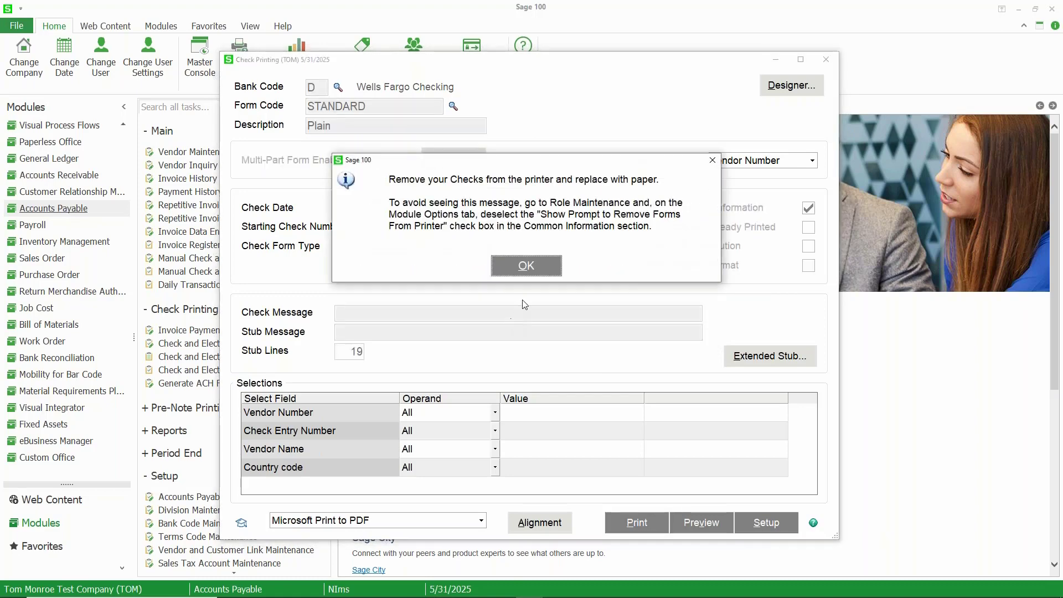
pyautogui.click(533, 268)
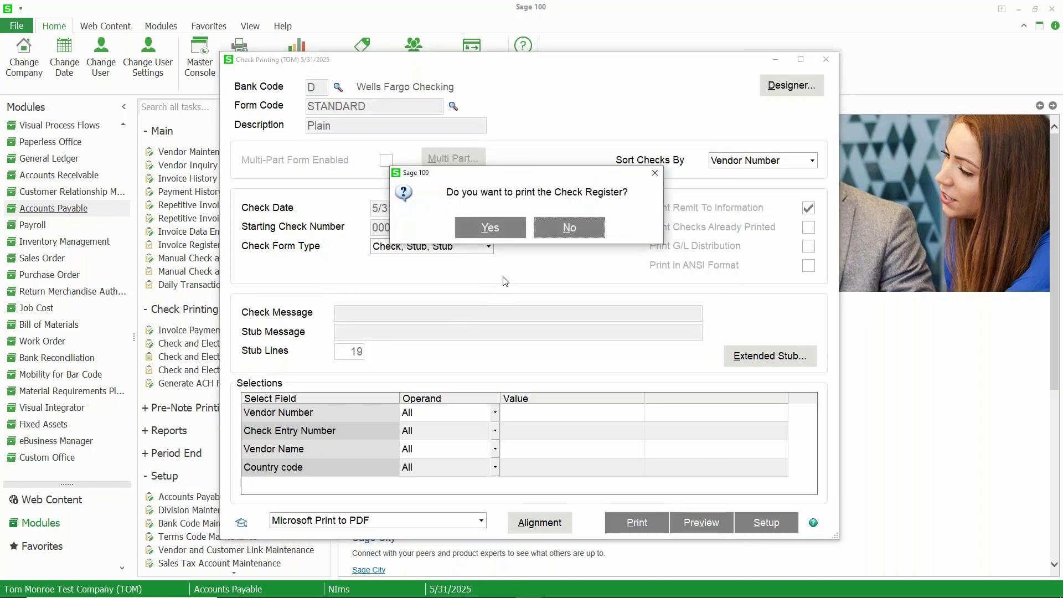
# Print the Check and Electronic Payment Register with posting date 5/31/2025, then update the register.
pyautogui.click(482, 229)
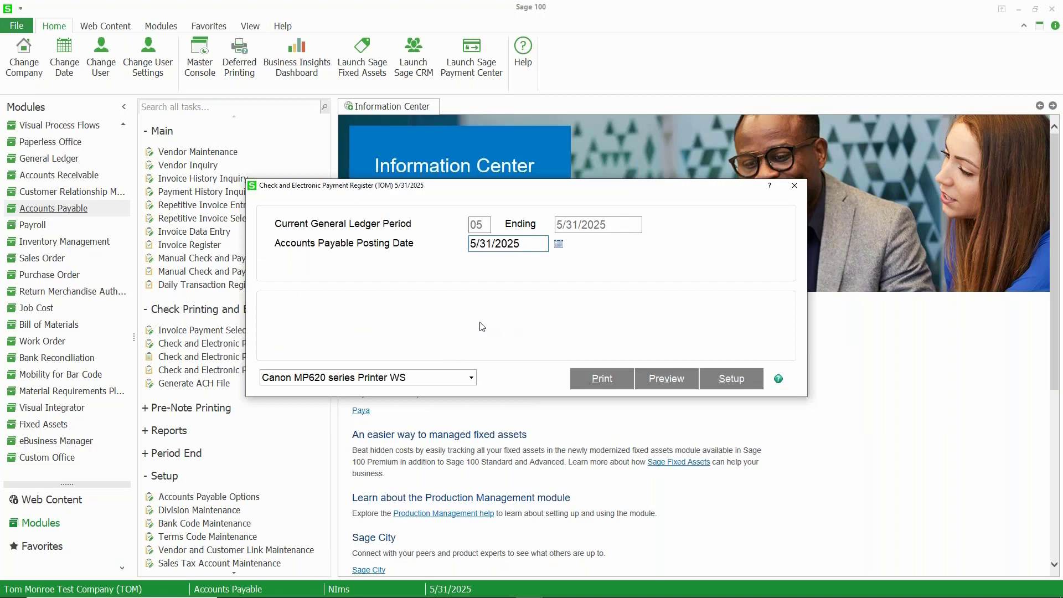
pyautogui.click(590, 381)
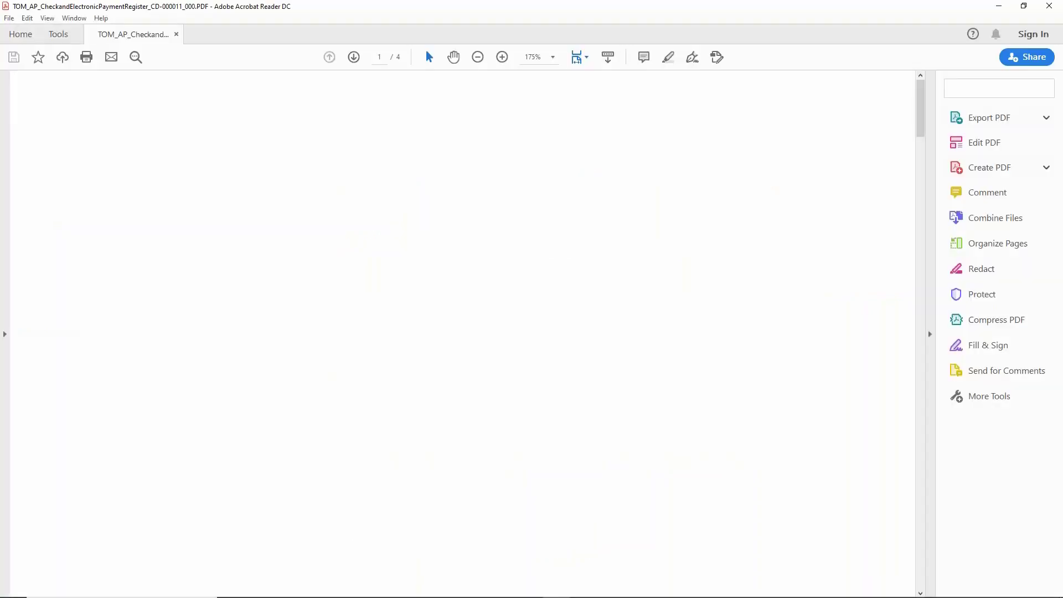
pyautogui.click(1048, 7)
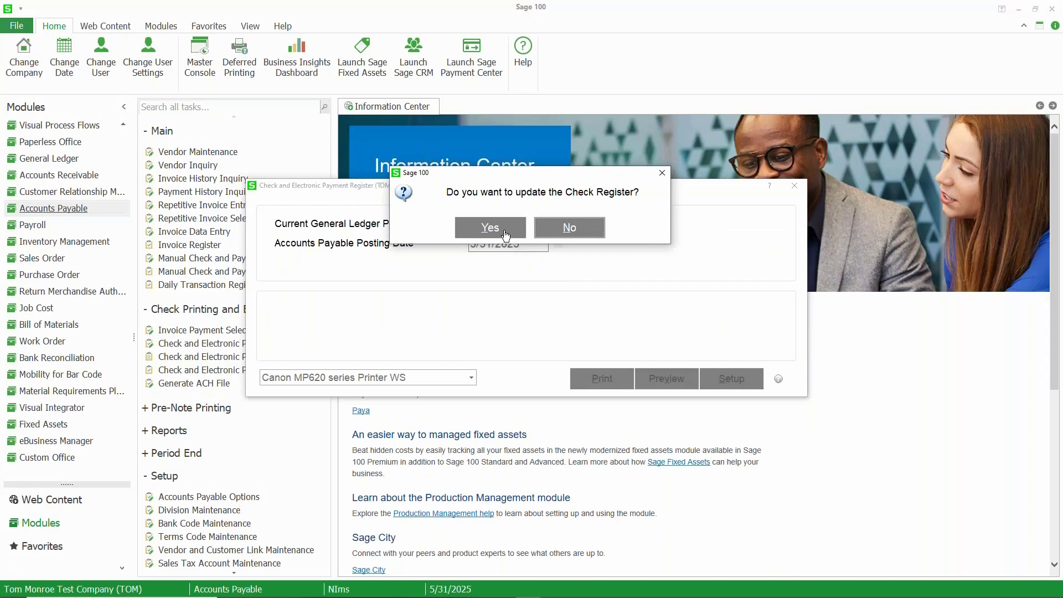
pyautogui.click(504, 234)
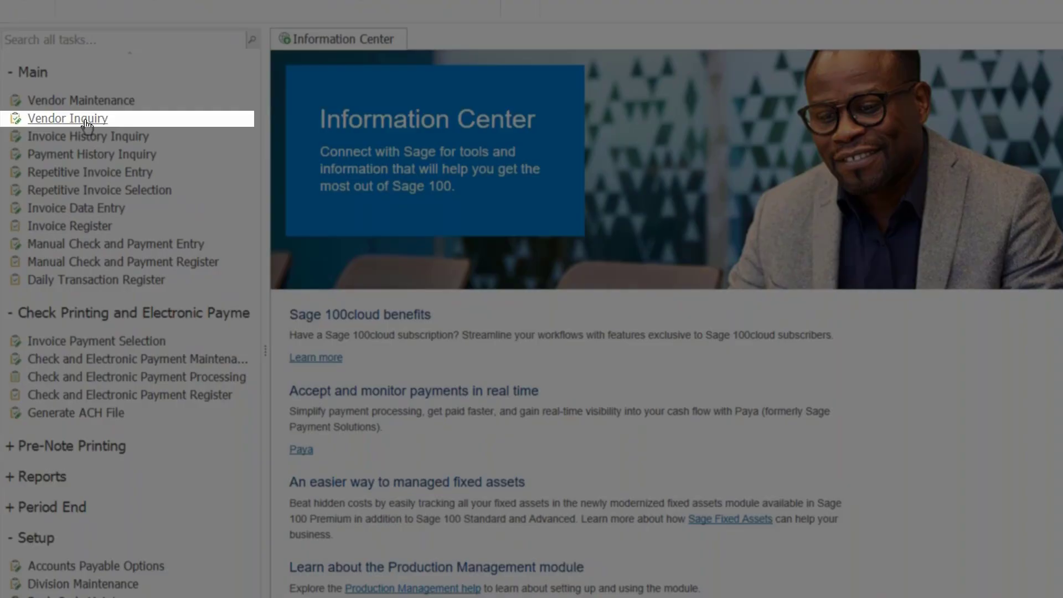
# Look up vendor 01-AIRWAY's checks in Vendor Inquiry and review the invoices paid by bank D check 000007.
pyautogui.click(87, 122)
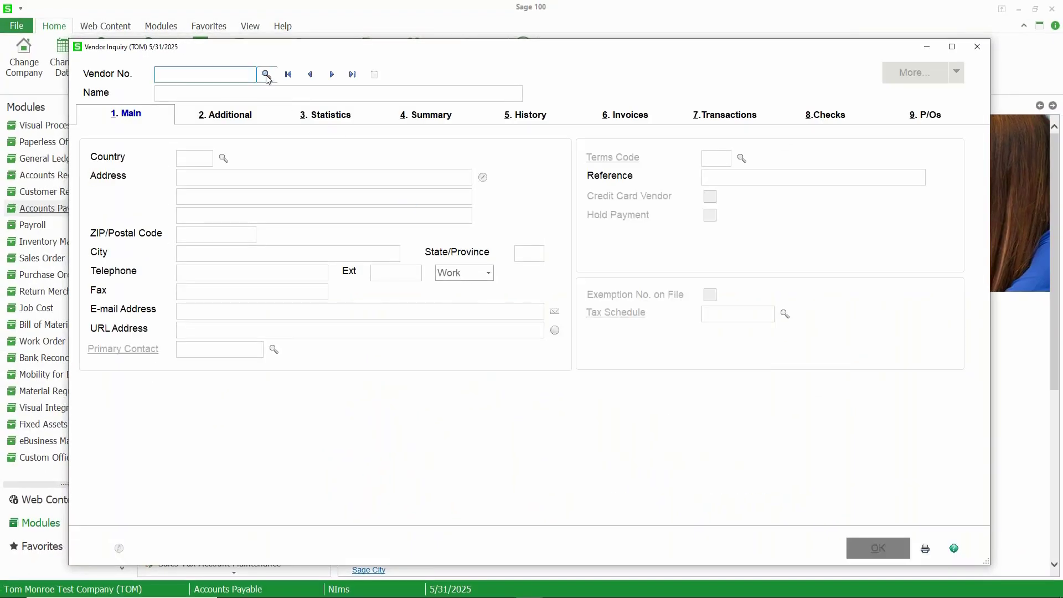
pyautogui.click(266, 77)
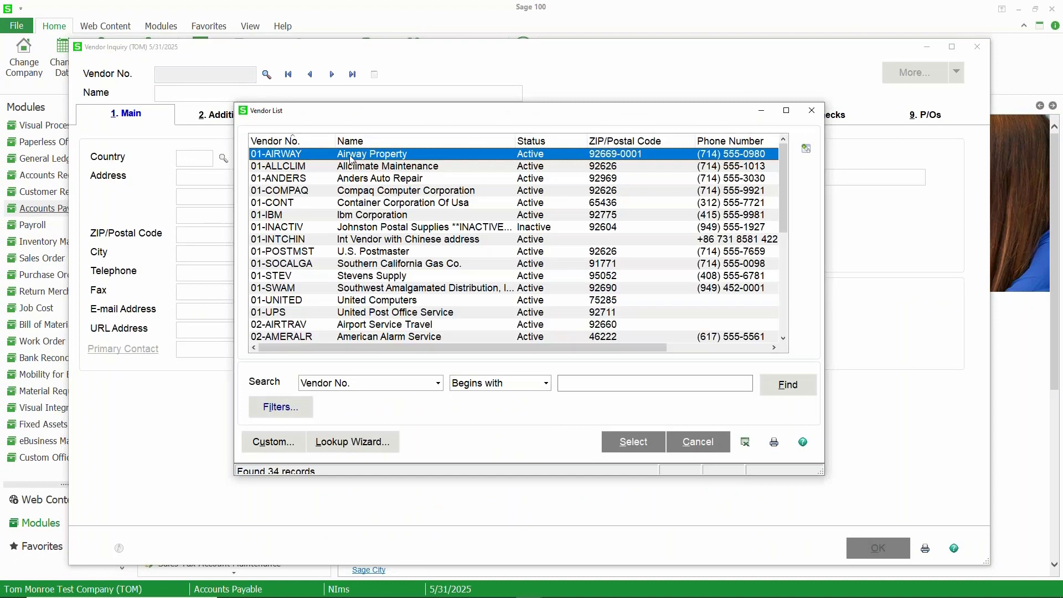
pyautogui.doubleClick(352, 160)
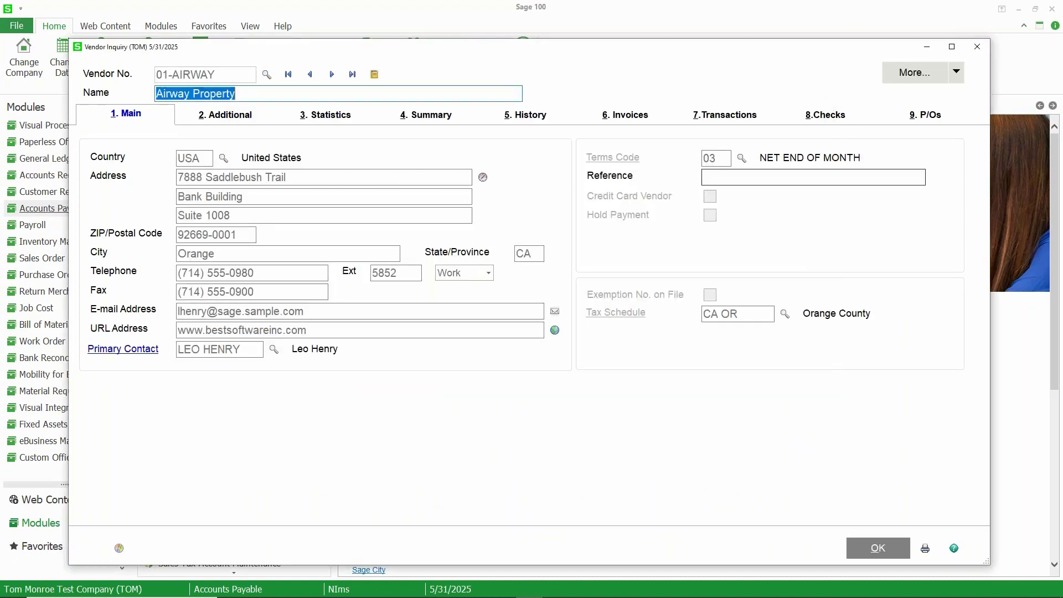
pyautogui.click(829, 114)
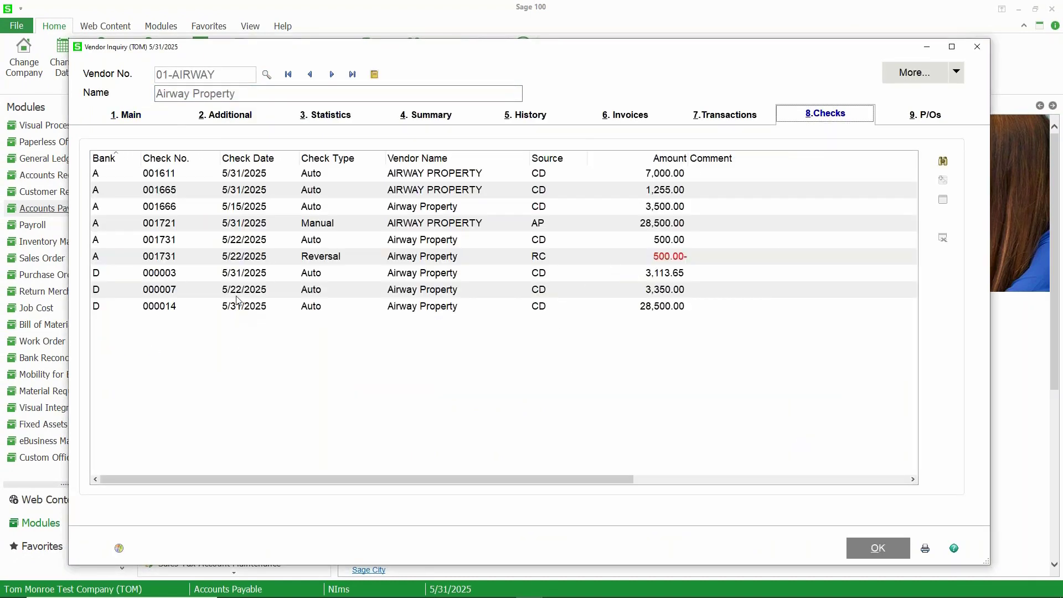
pyautogui.click(242, 293)
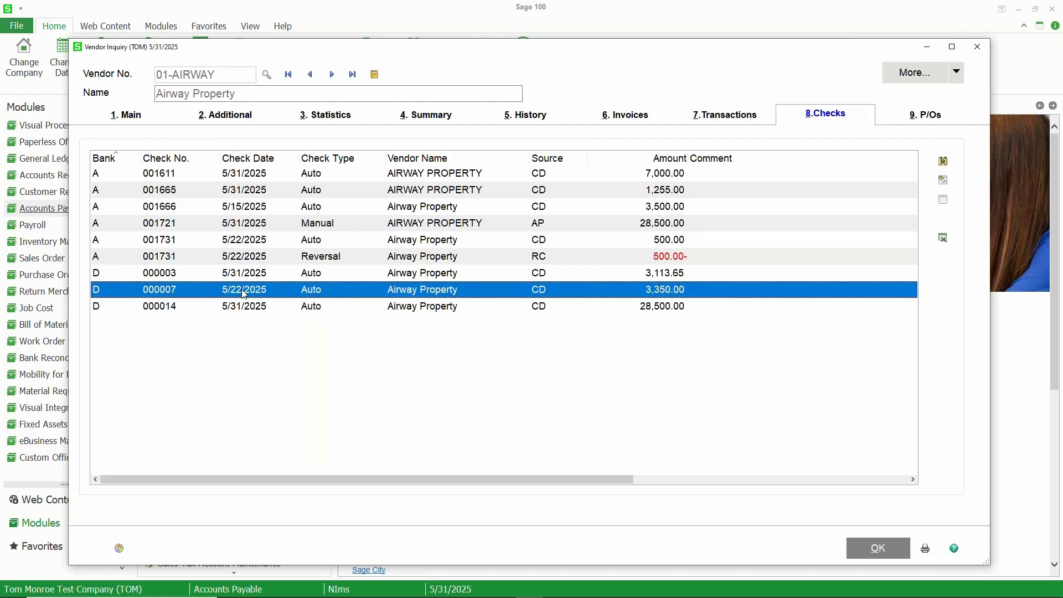
pyautogui.doubleClick(372, 290)
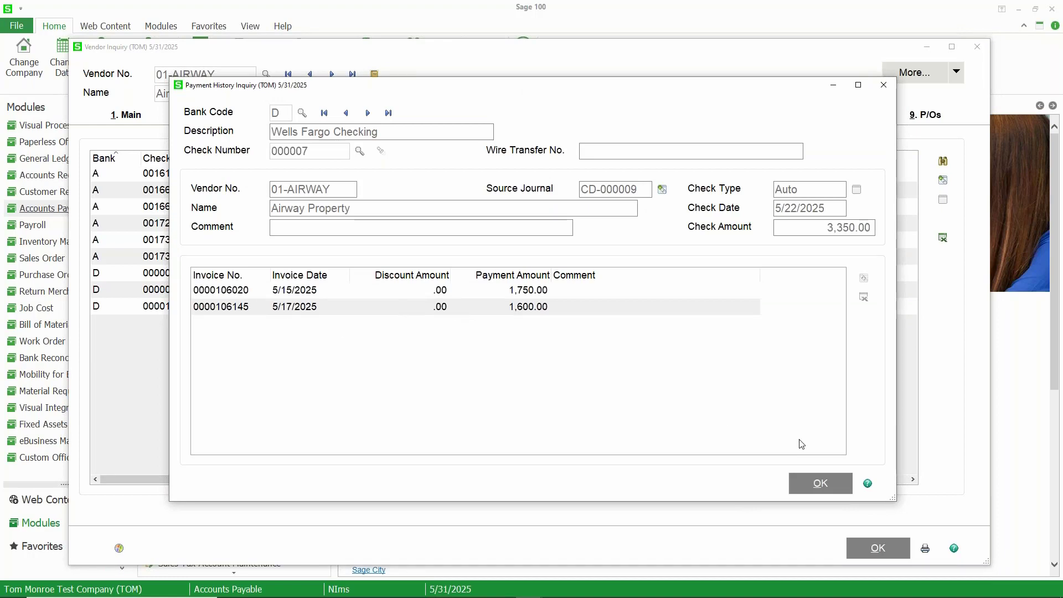
pyautogui.click(801, 483)
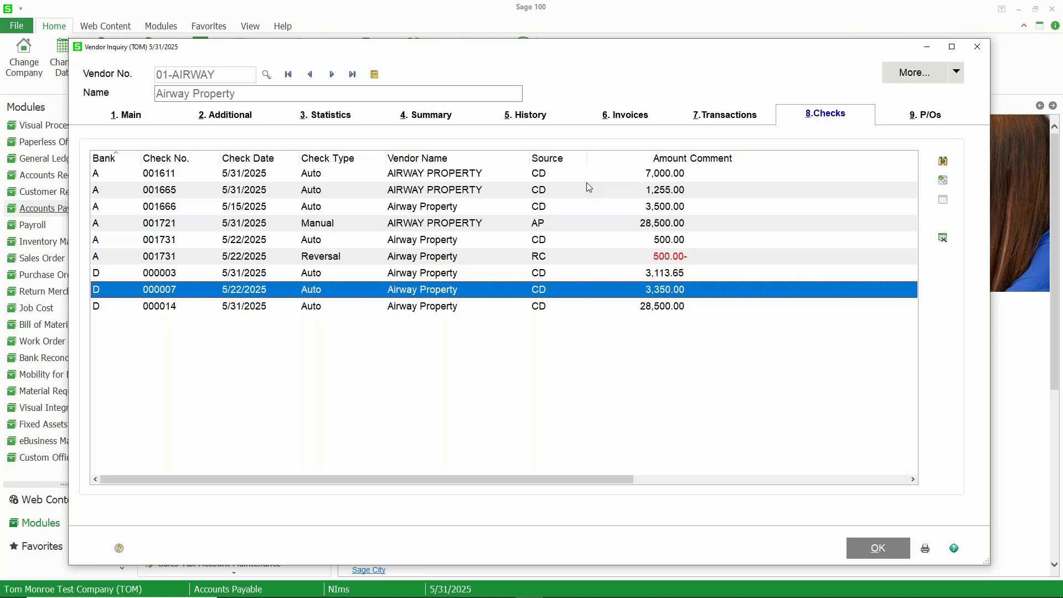
pyautogui.click(977, 46)
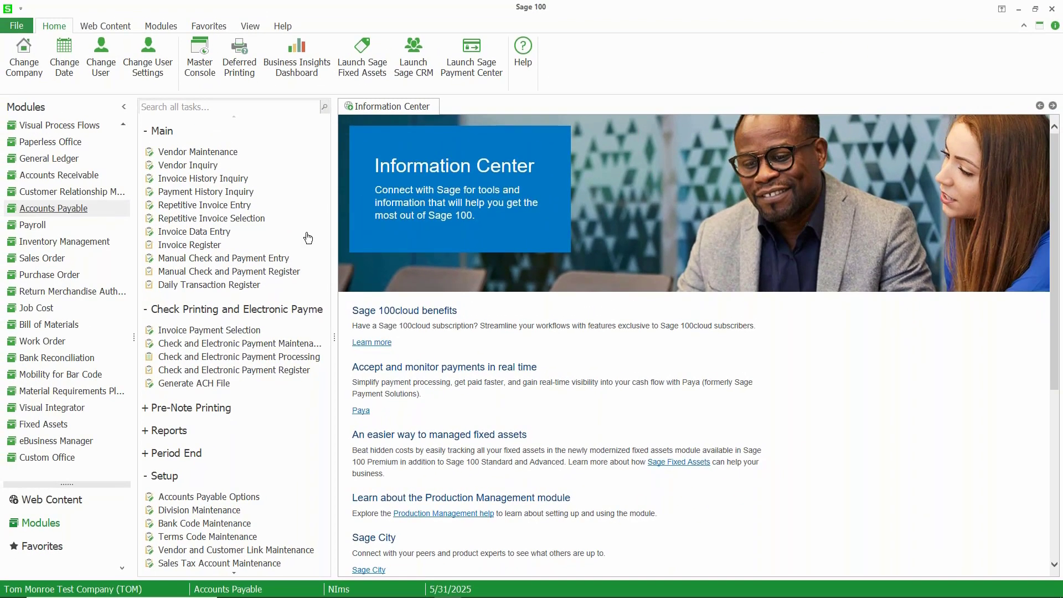
# Create a new batch for Manual Check and Payment Entry.
pyautogui.click(250, 258)
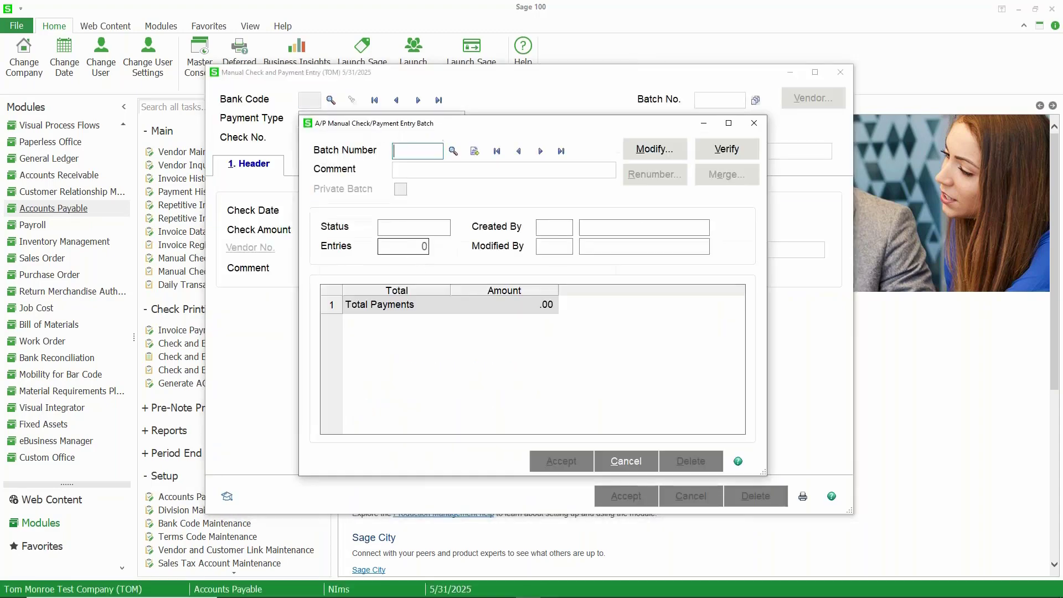
pyautogui.click(475, 150)
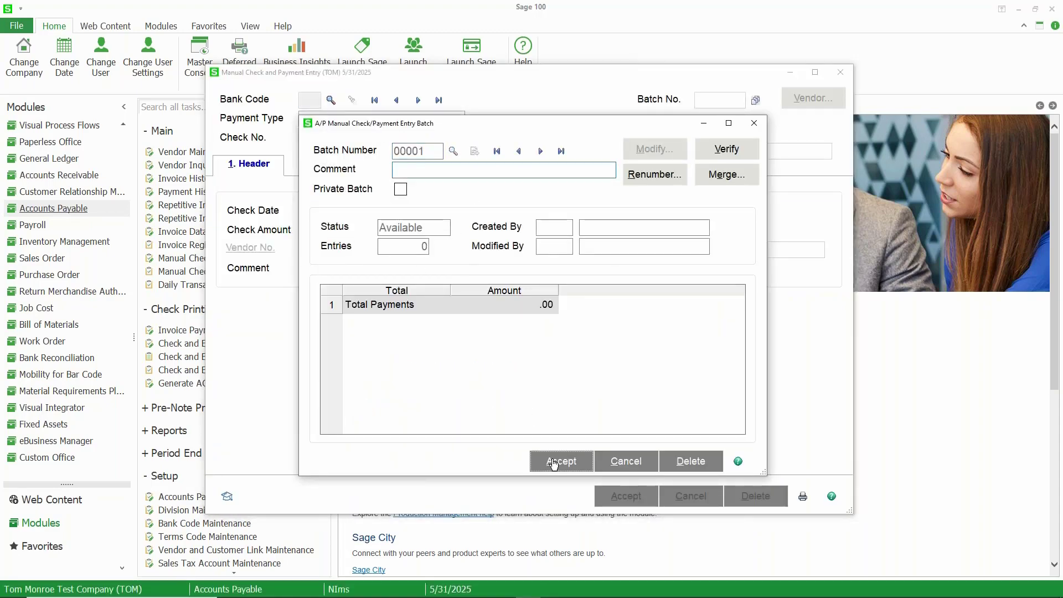
pyautogui.click(554, 462)
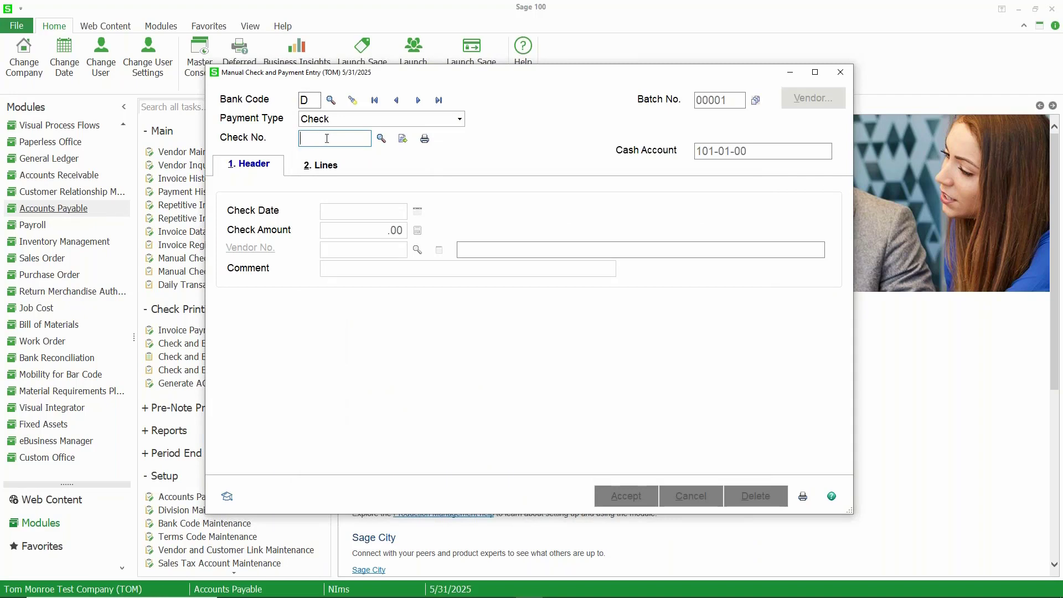
# Enter check 7 from bank D as a check reversal, recall the invoices it paid, review the lines and accept the entry.
pyautogui.write('7')
pyautogui.press('Tab')
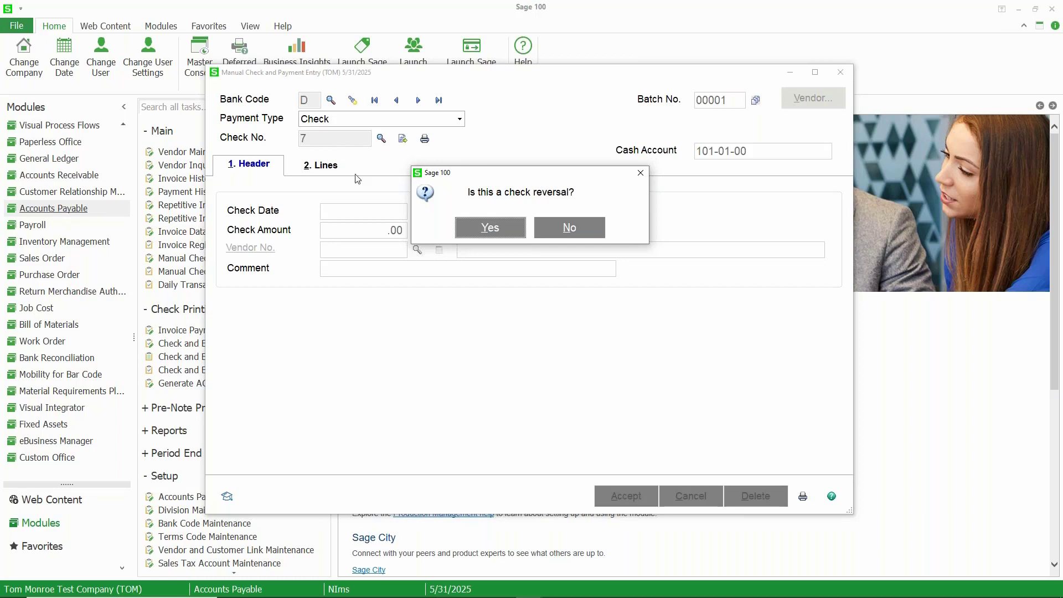
pyautogui.click(486, 231)
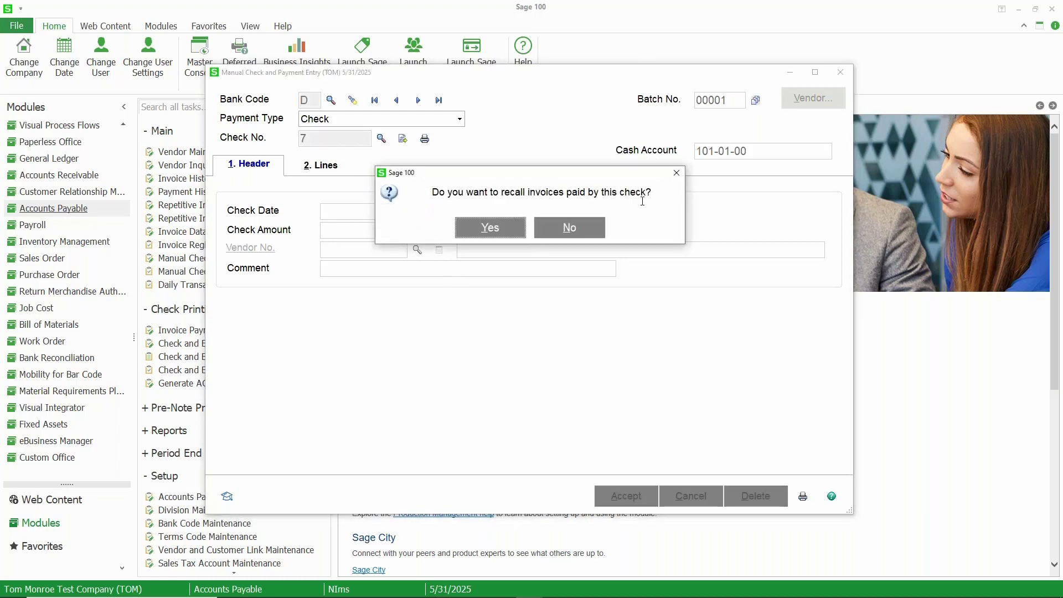
pyautogui.click(489, 227)
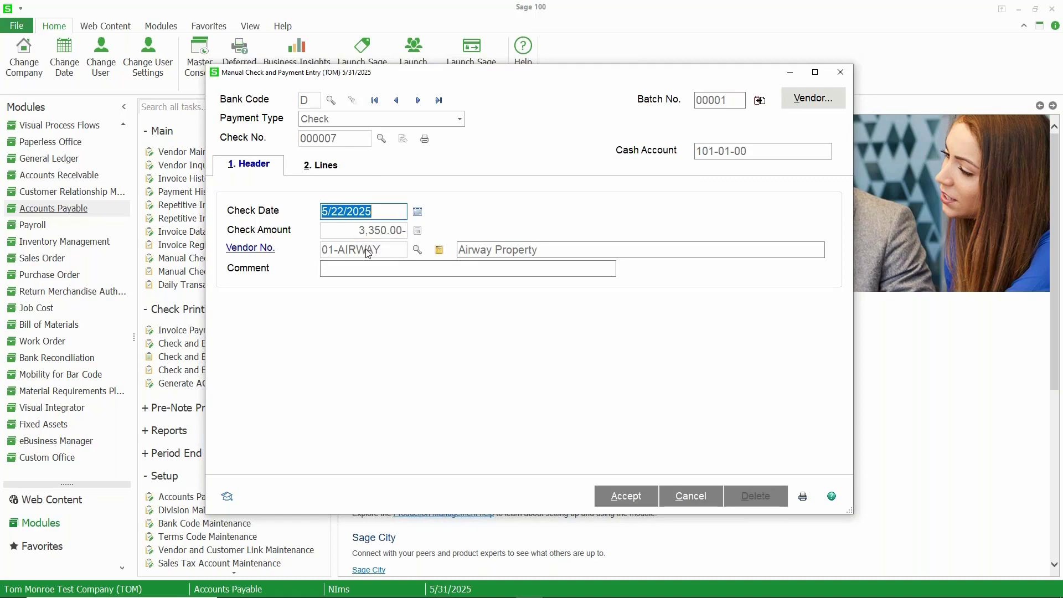
pyautogui.click(331, 168)
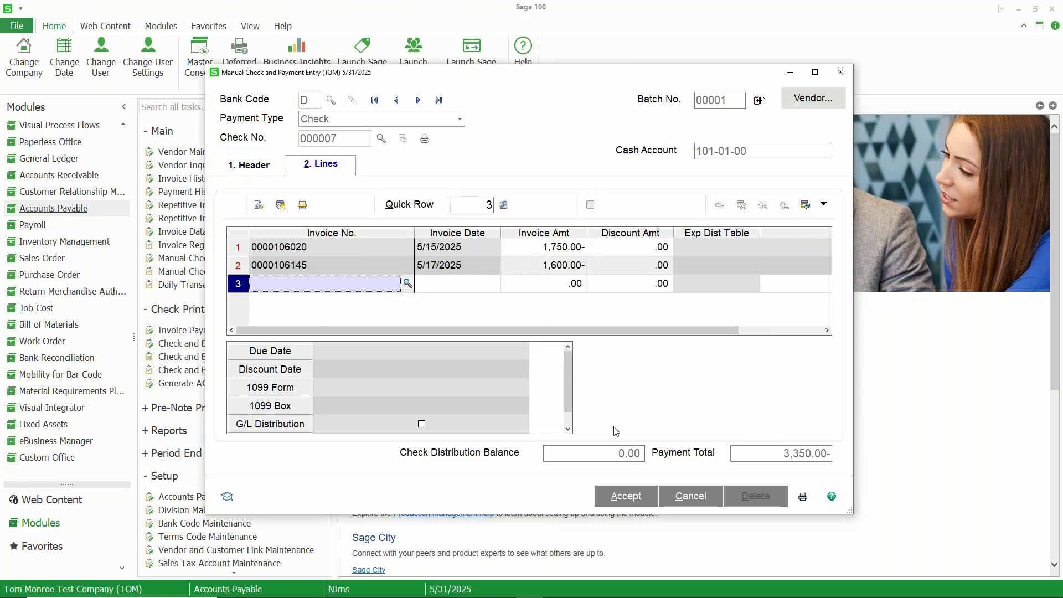
pyautogui.click(614, 497)
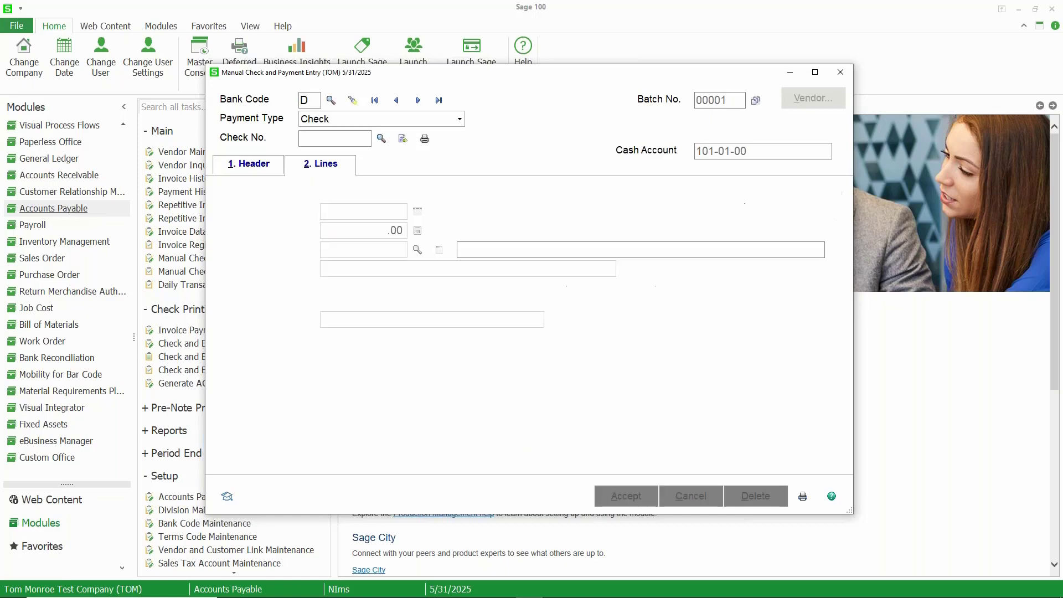
# Print the Manual Check and Payment Register for batch 00001 with posting date 5/31/2025 and full comments, then update the register.
pyautogui.click(802, 497)
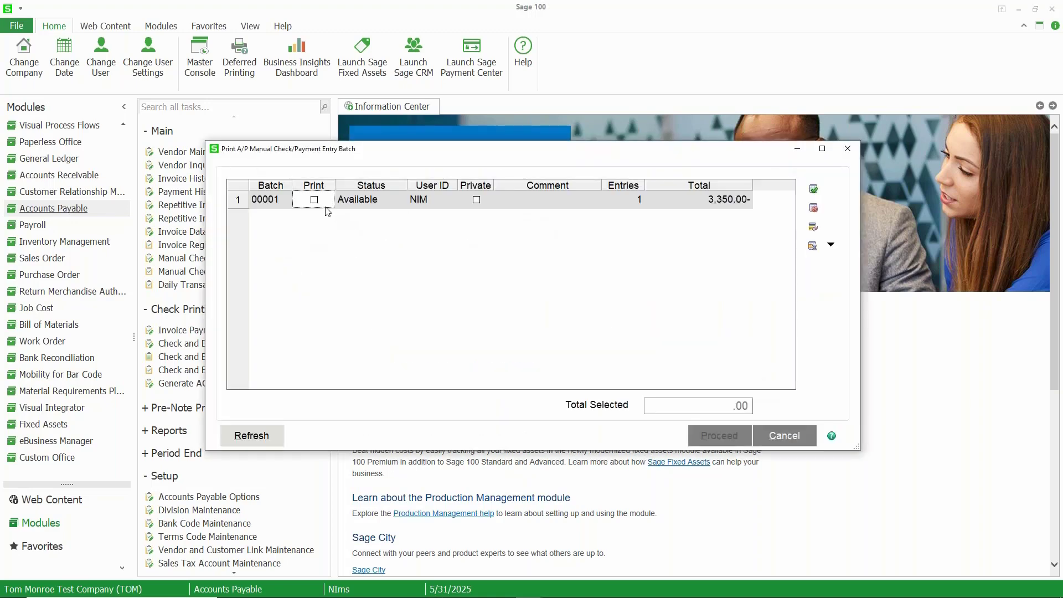
pyautogui.click(315, 200)
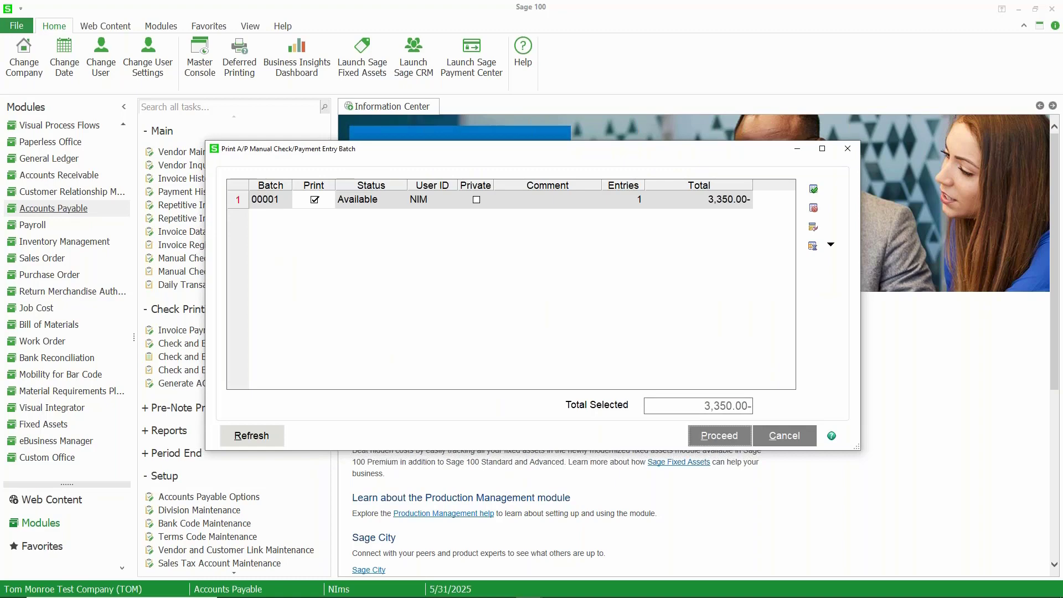
pyautogui.click(719, 435)
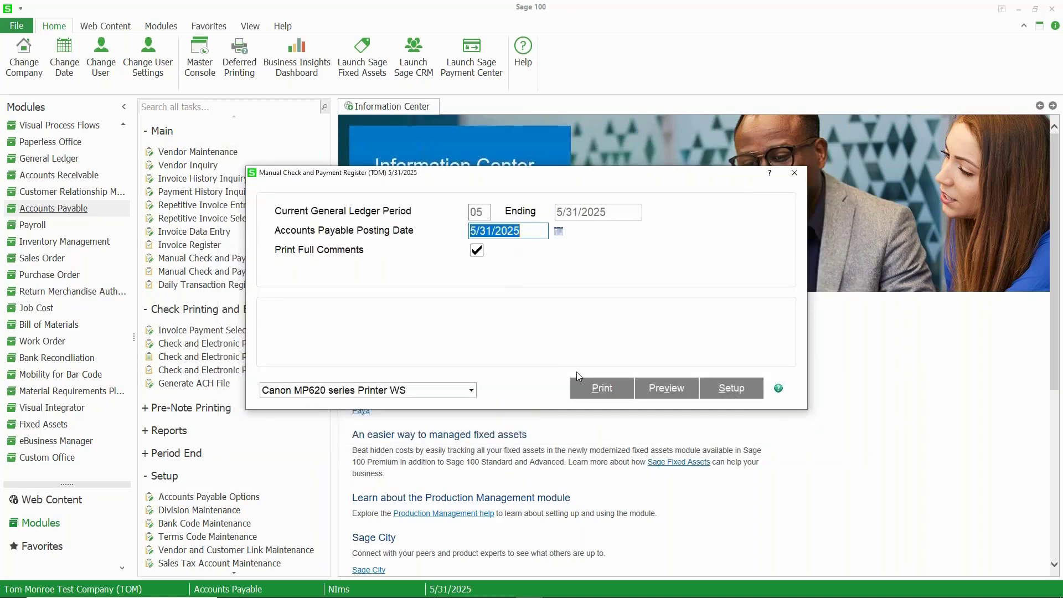
pyautogui.click(601, 390)
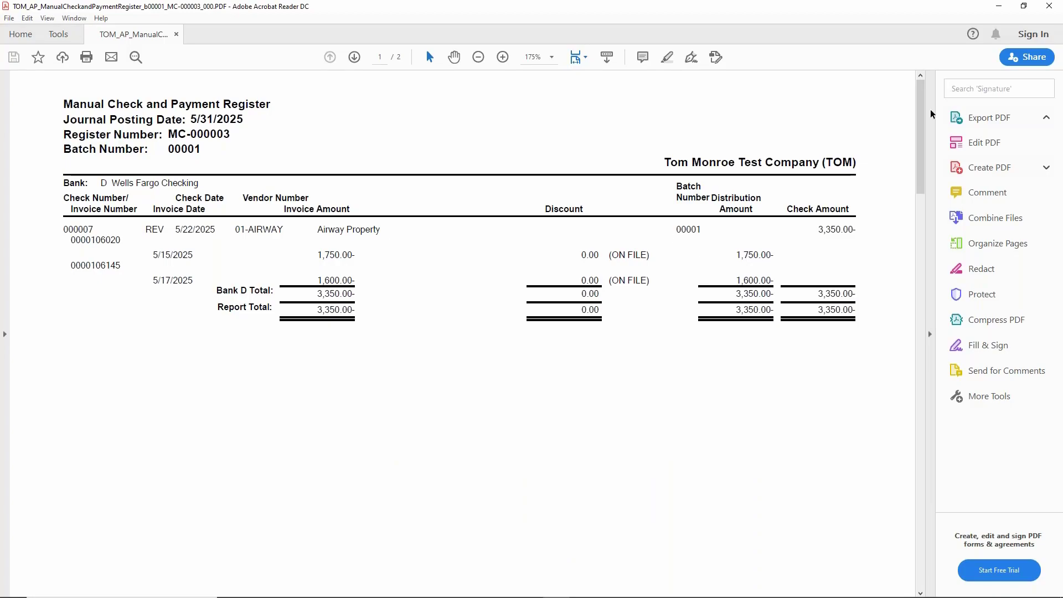
pyautogui.click(1049, 6)
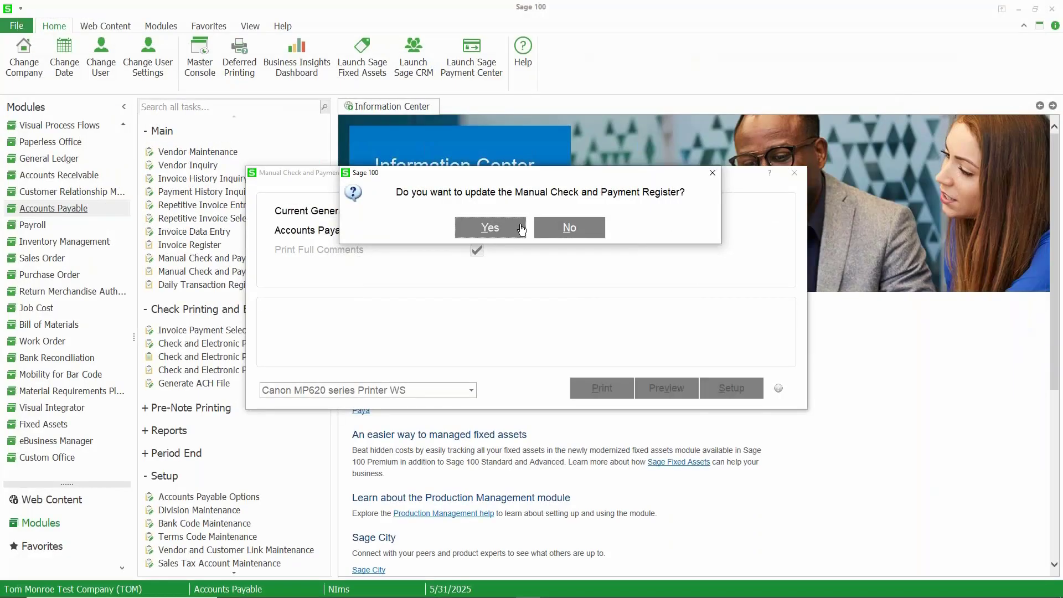
pyautogui.click(521, 230)
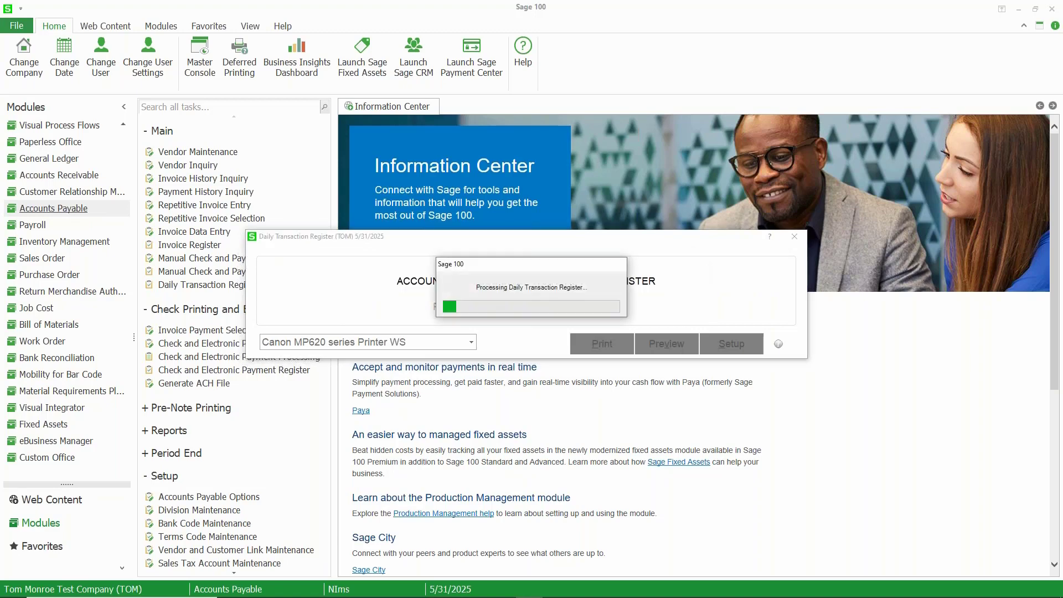
# Look up Airway Property's checks in Vendor Inquiry again and examine the entries for check 000007.
pyautogui.click(210, 166)
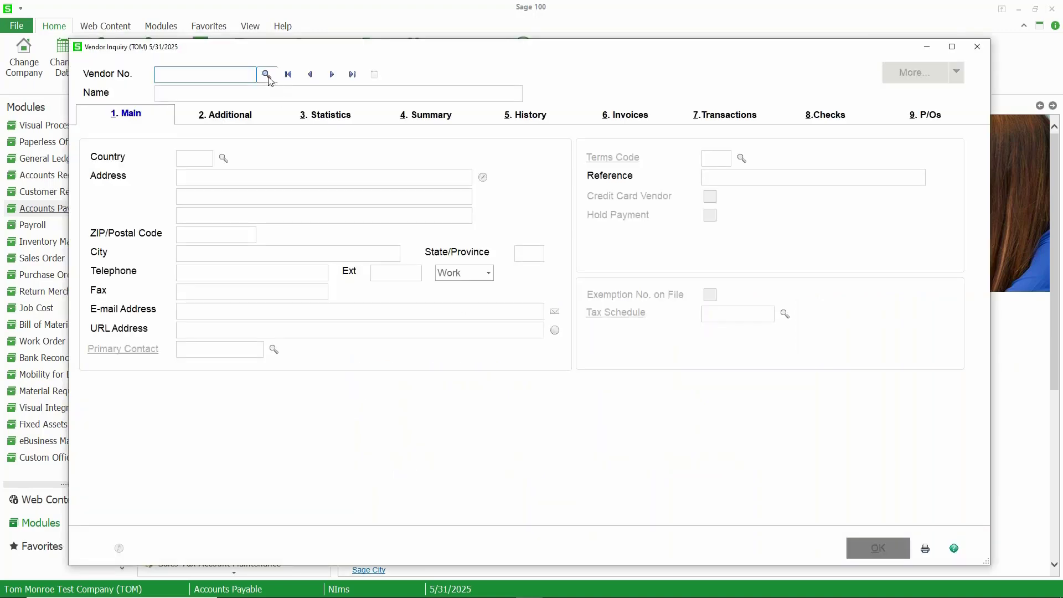
pyautogui.click(267, 75)
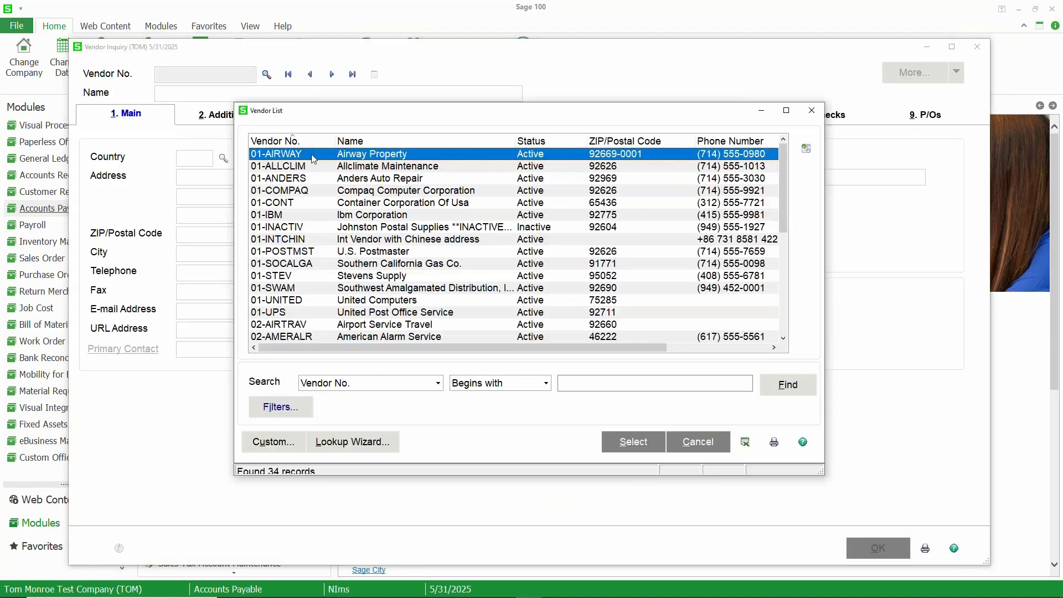
pyautogui.doubleClick(313, 159)
pyautogui.hotkey('alt', '8')
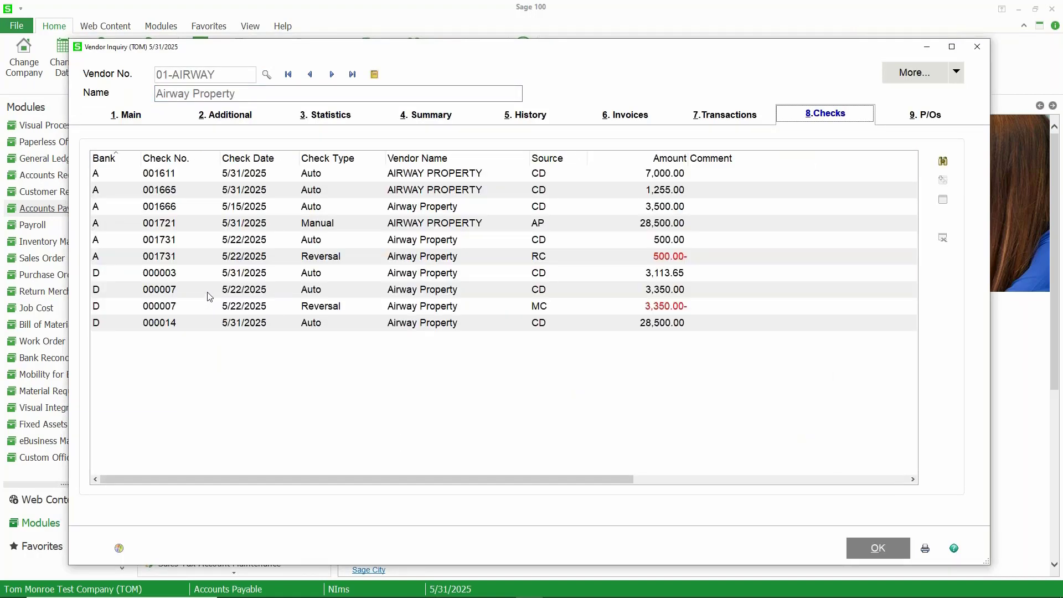
pyautogui.click(210, 293)
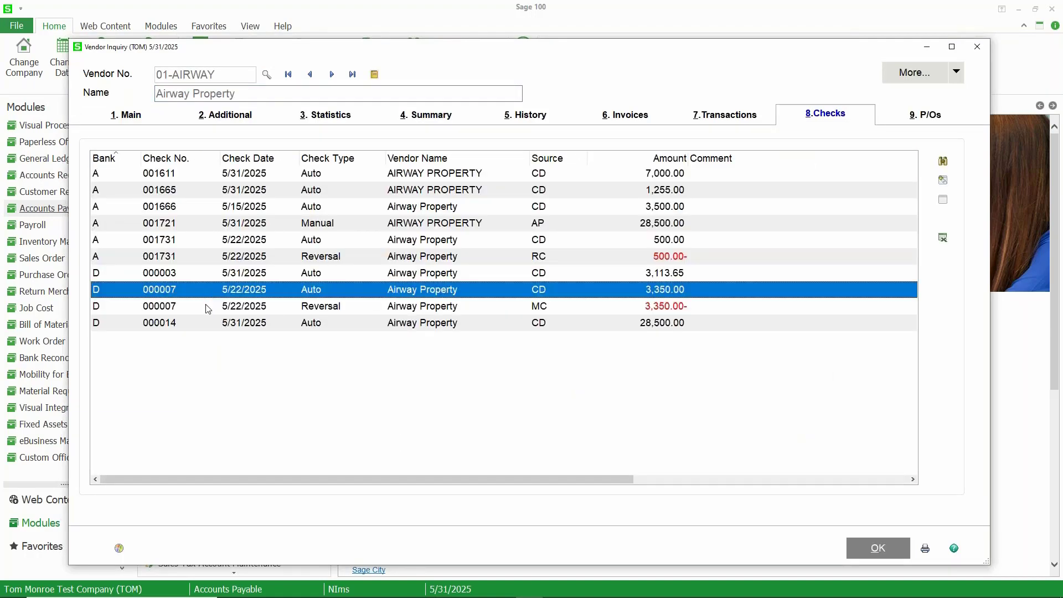
pyautogui.click(207, 305)
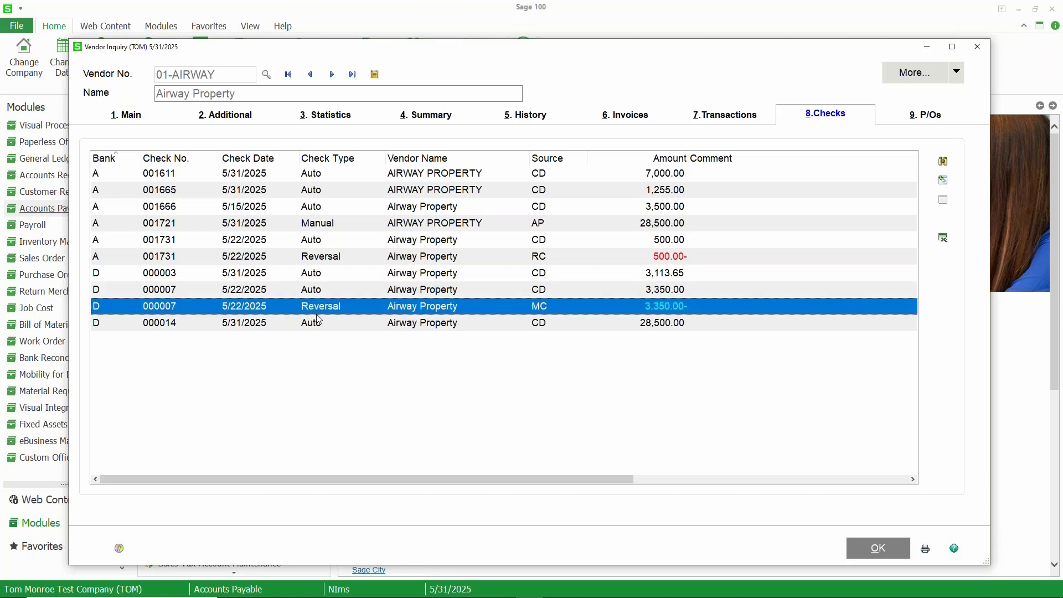
pyautogui.click(621, 121)
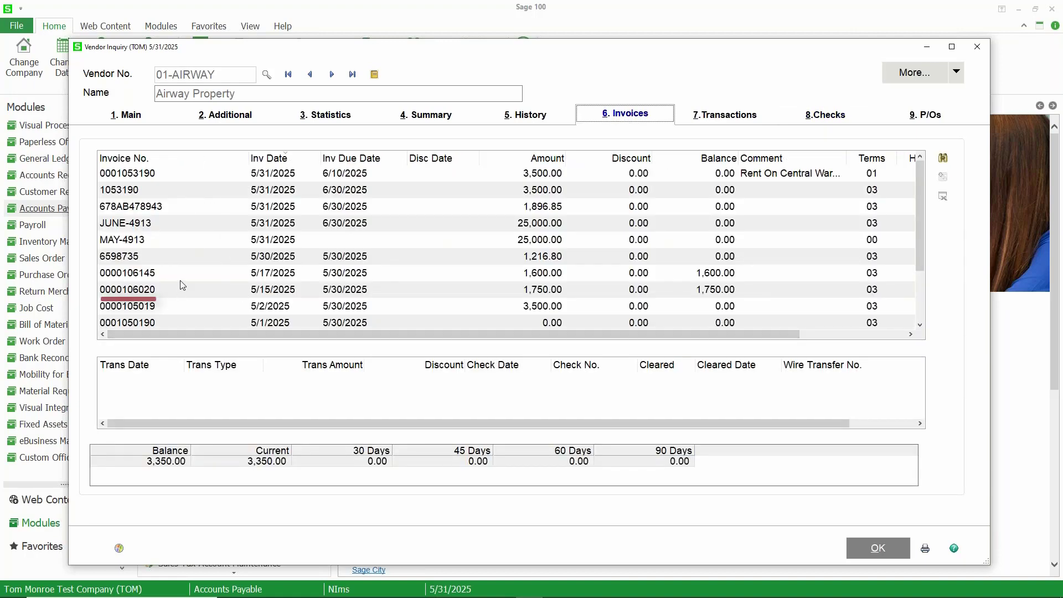
pyautogui.scroll(-2, 181, 289)
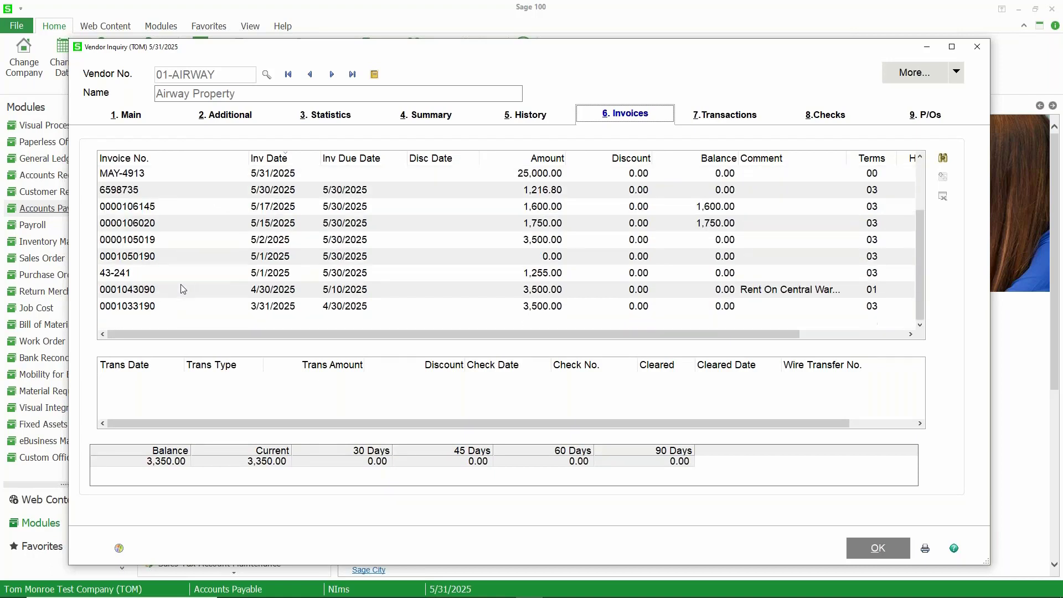
pyautogui.click(244, 222)
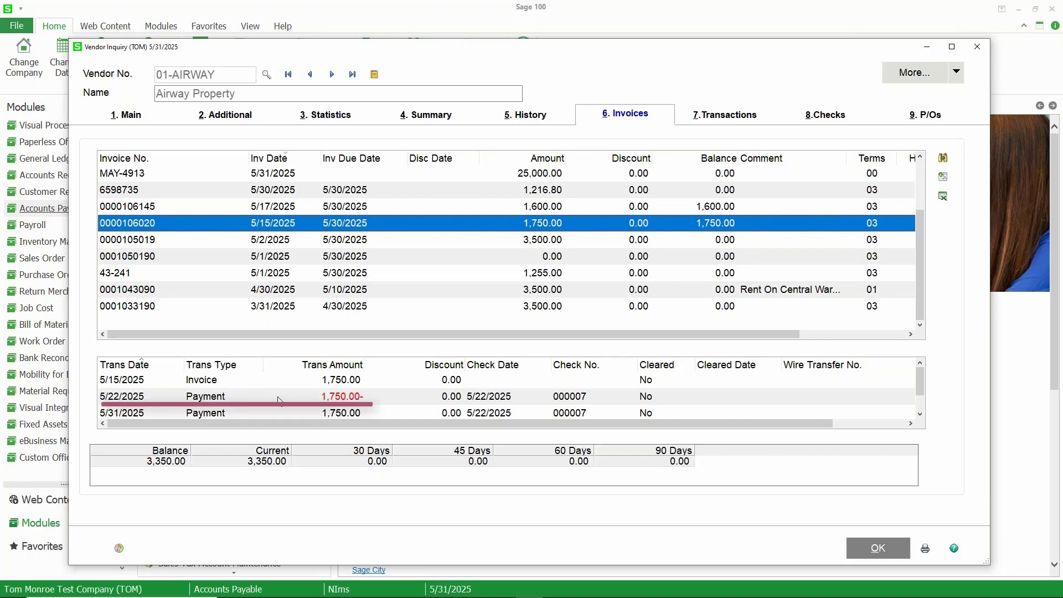
pyautogui.click(252, 413)
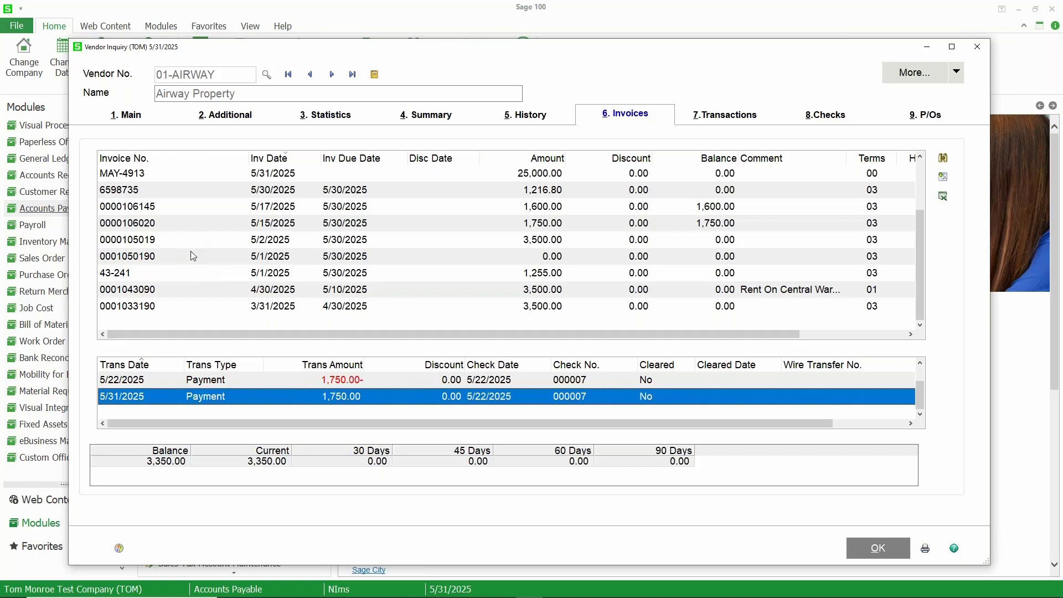
pyautogui.scroll(2, 193, 254)
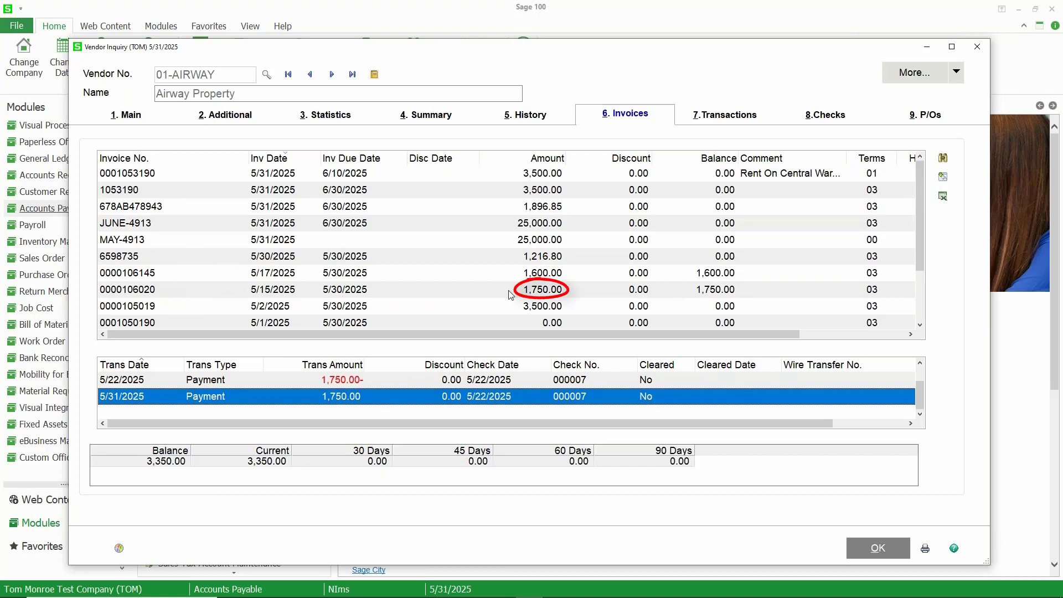
pyautogui.click(613, 294)
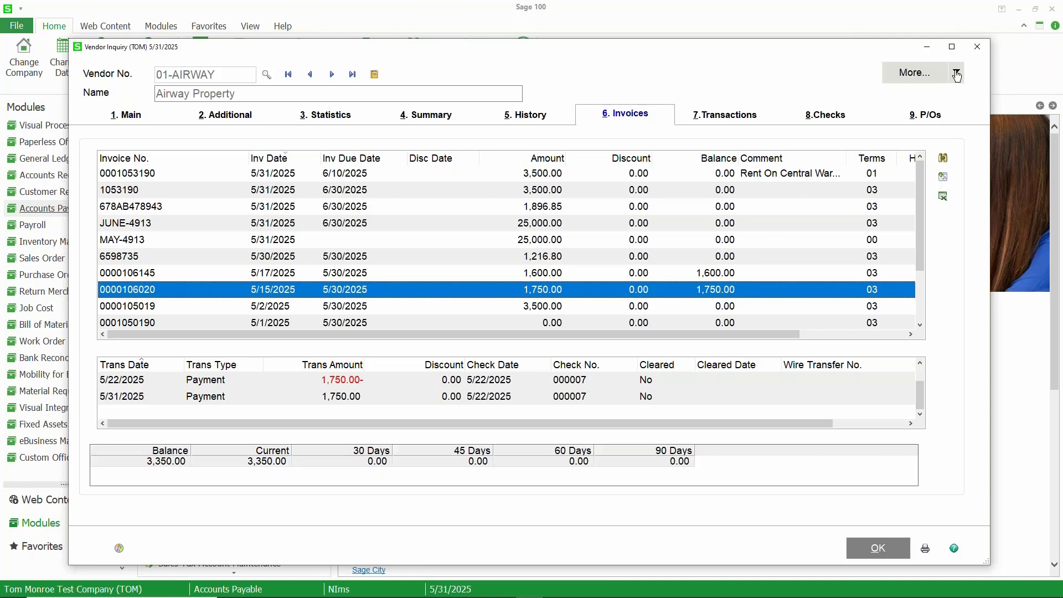
pyautogui.click(975, 49)
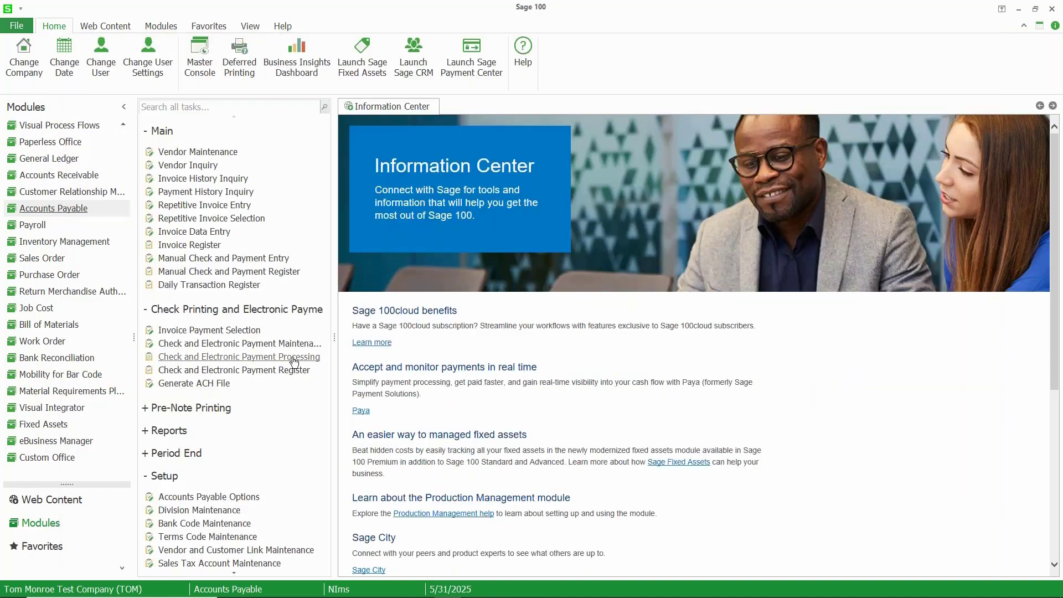
# Open the Reverse Check Run utility in Accounts Payable.
pyautogui.scroll(-5, 282, 362)
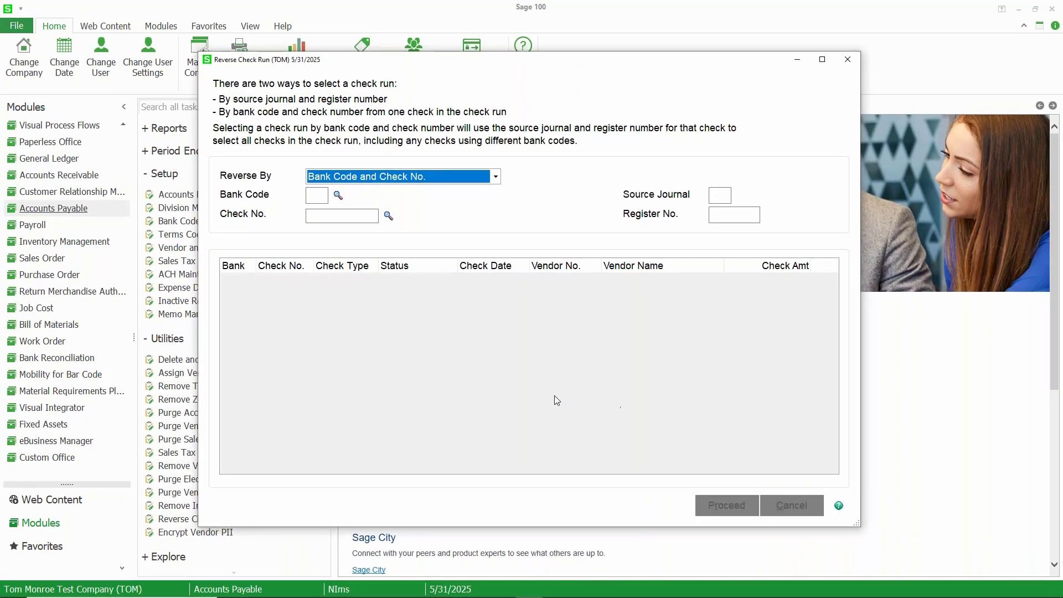
pyautogui.click(1046, 455)
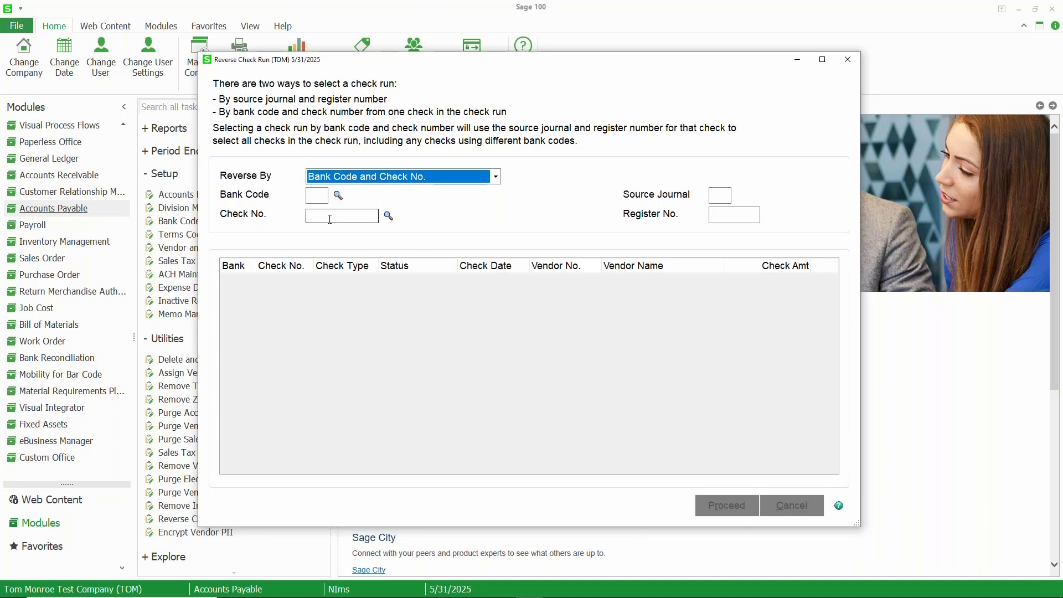
pyautogui.click(414, 180)
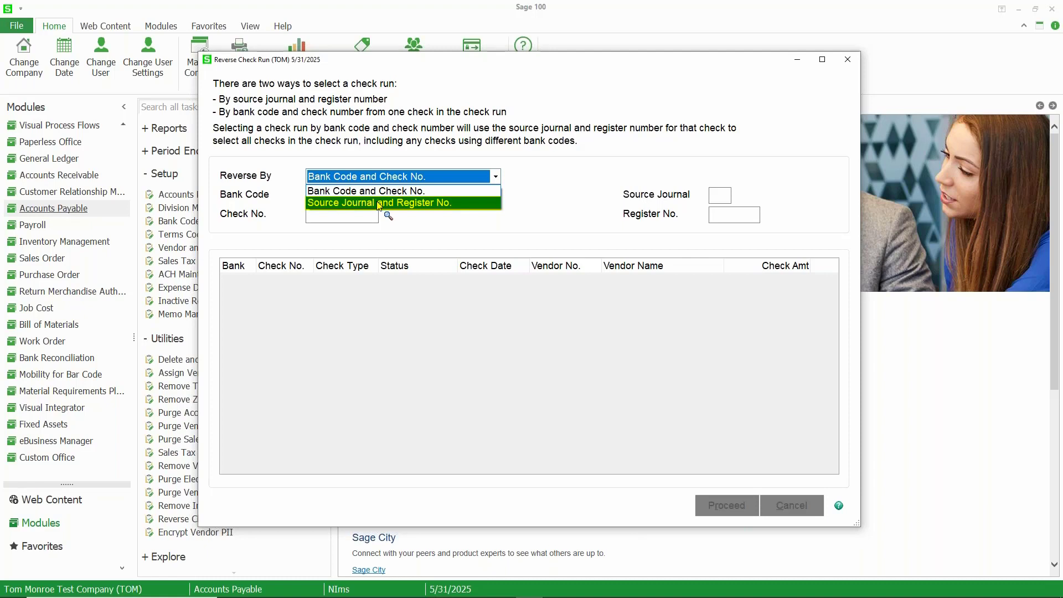
pyautogui.click(379, 203)
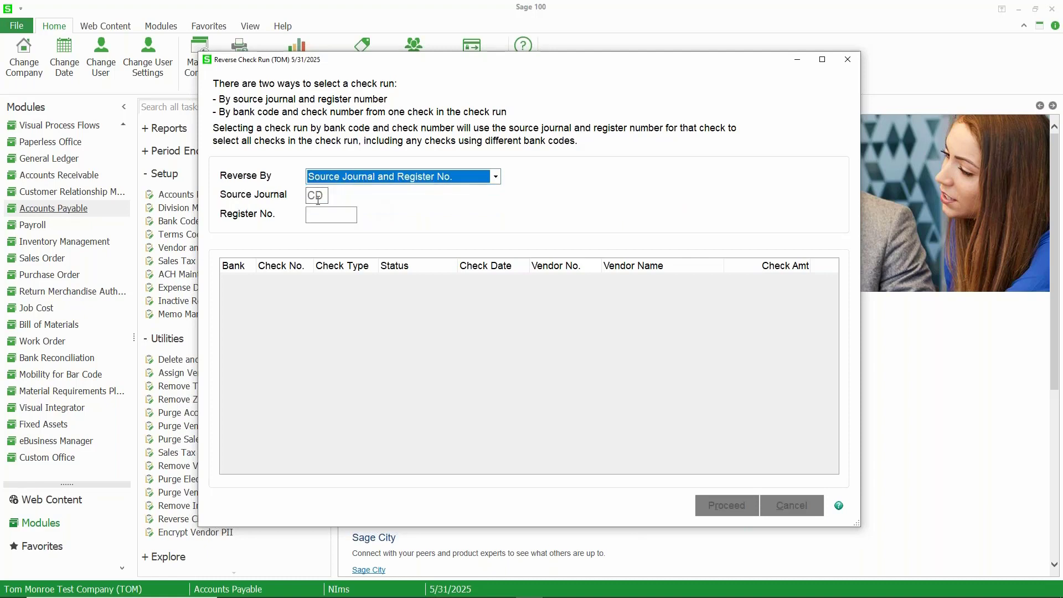
pyautogui.click(331, 215)
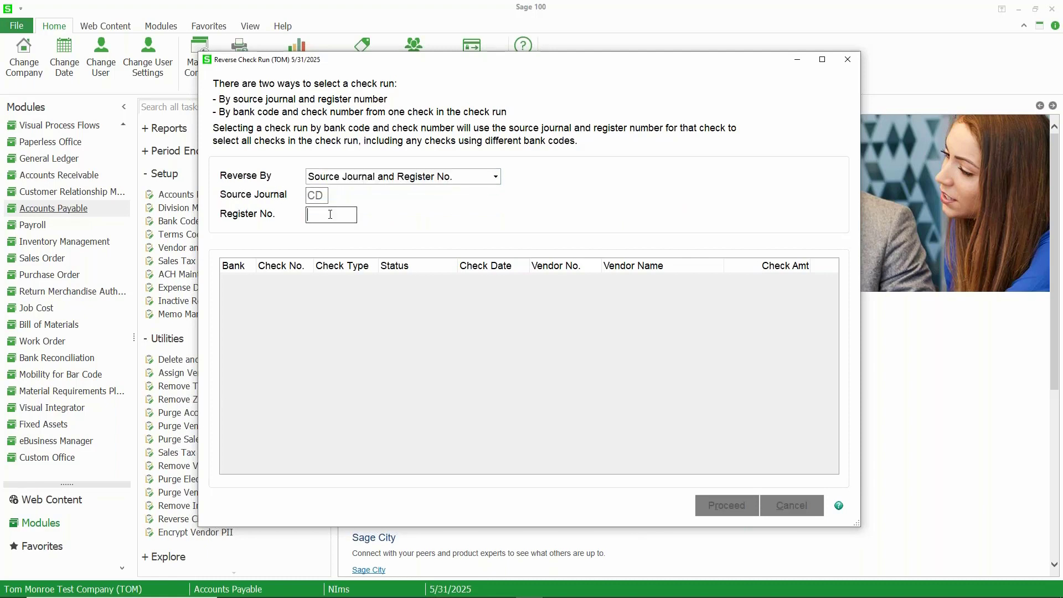
pyautogui.click(396, 178)
pyautogui.click(354, 187)
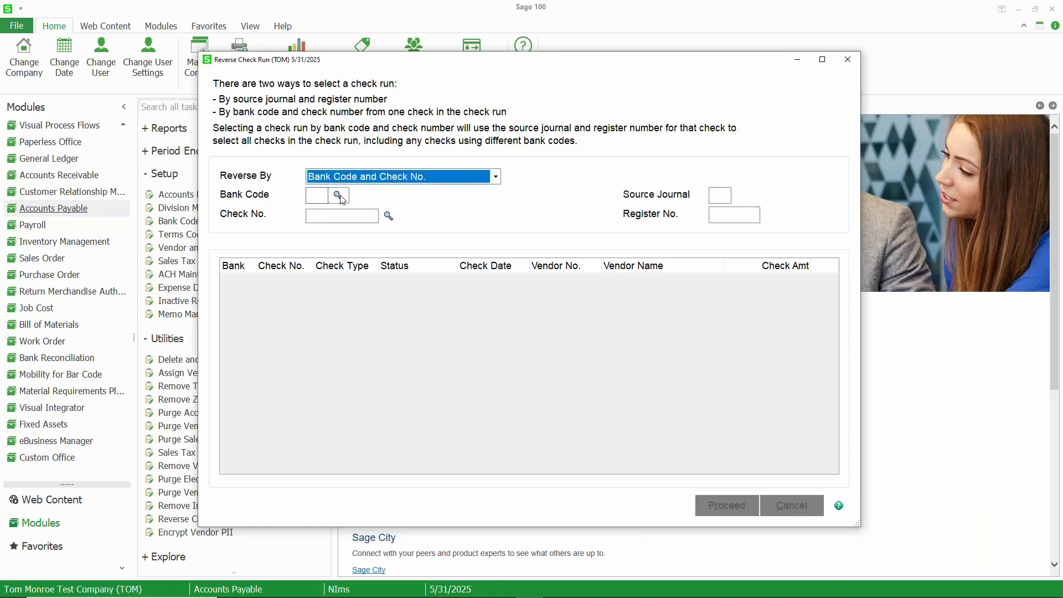
# Select the check run to reverse by bank code D and check number 14, and proceed with the reversal.
pyautogui.click(339, 197)
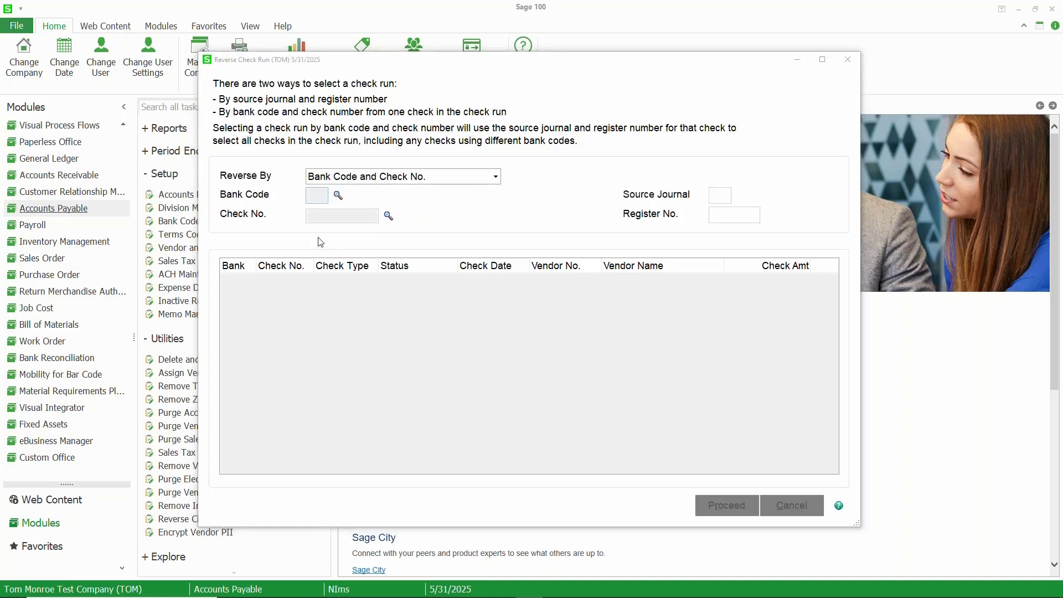
pyautogui.click(316, 191)
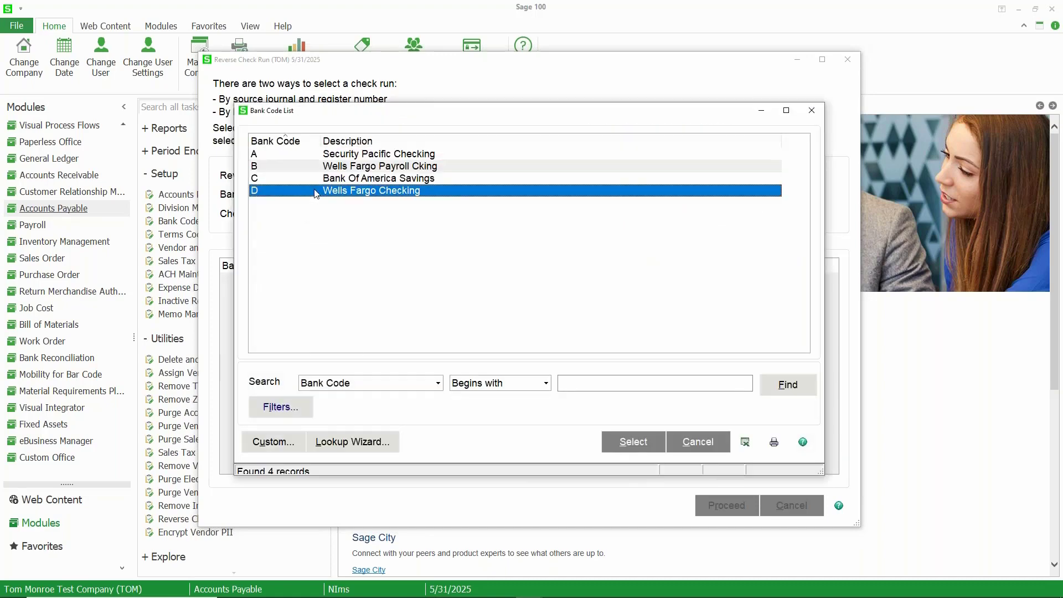
pyautogui.doubleClick(316, 191)
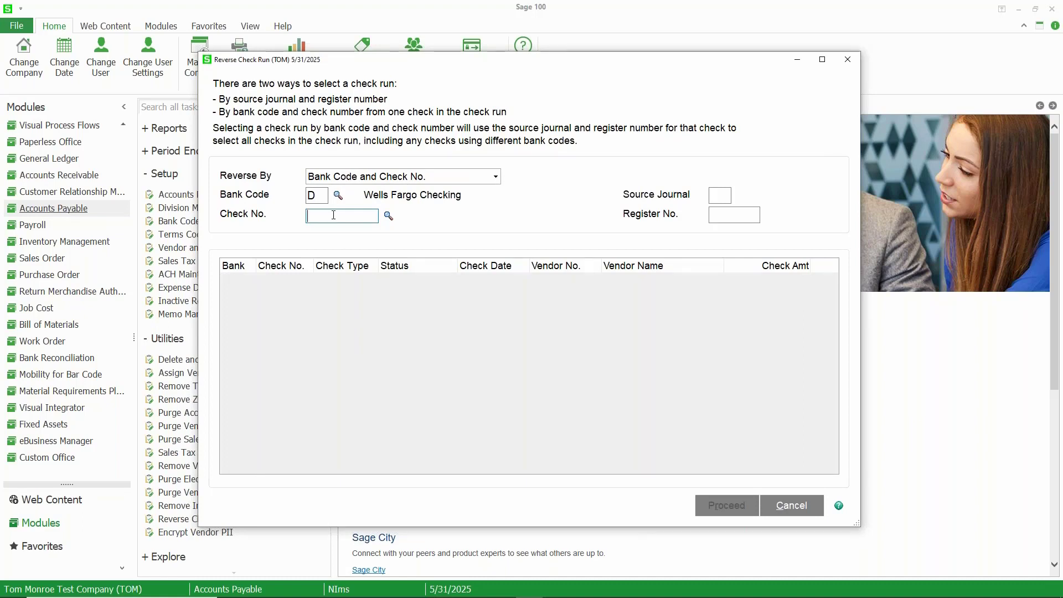
pyautogui.write('14')
pyautogui.press('Tab')
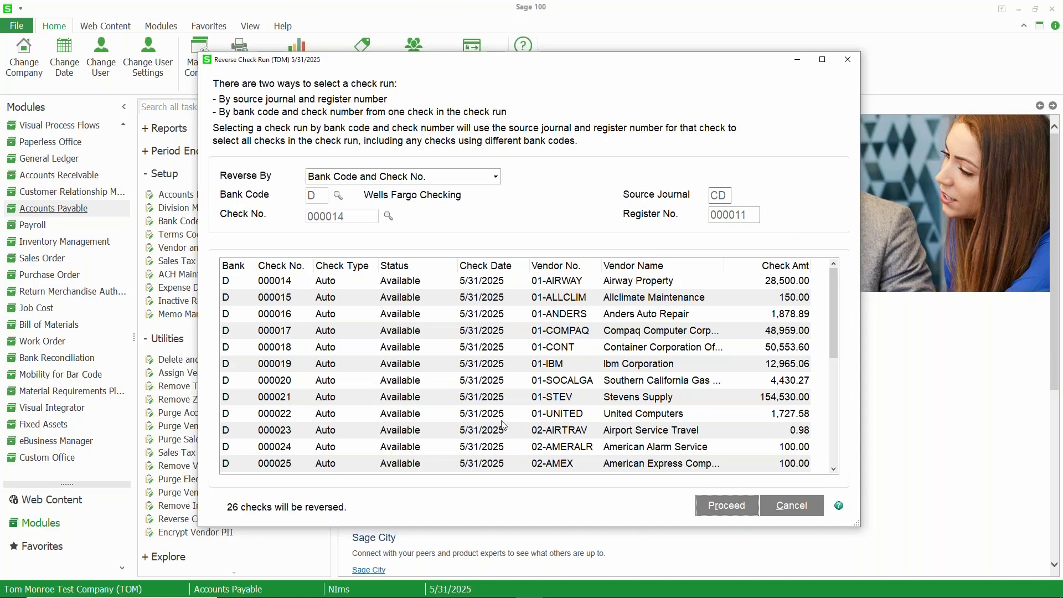
pyautogui.click(726, 505)
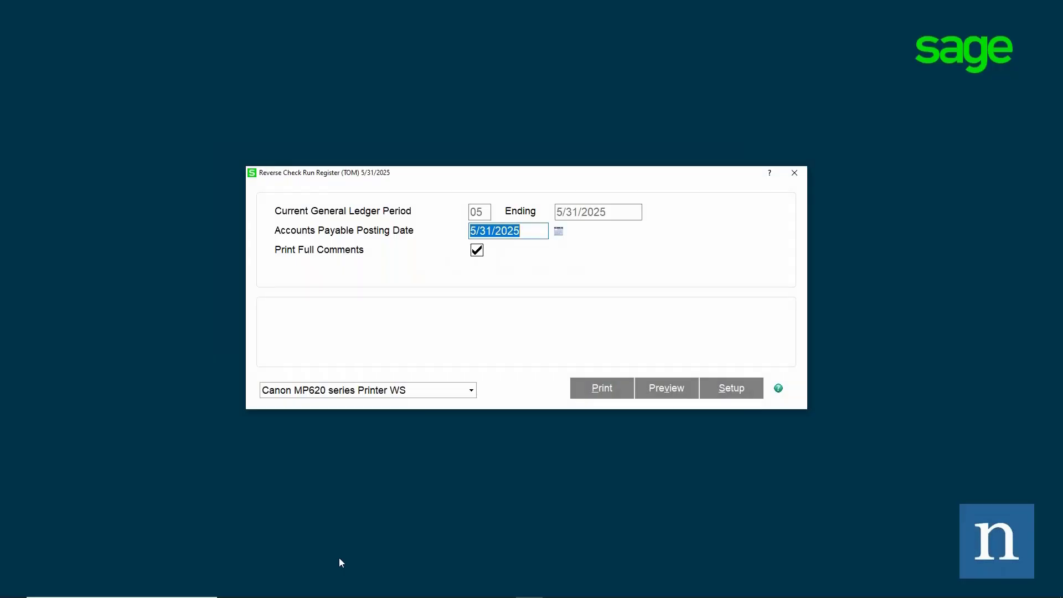
# Print the Reverse Check Run Register with posting date 5/31/2025 and full comments, check its register number, and update the register.
pyautogui.click(598, 390)
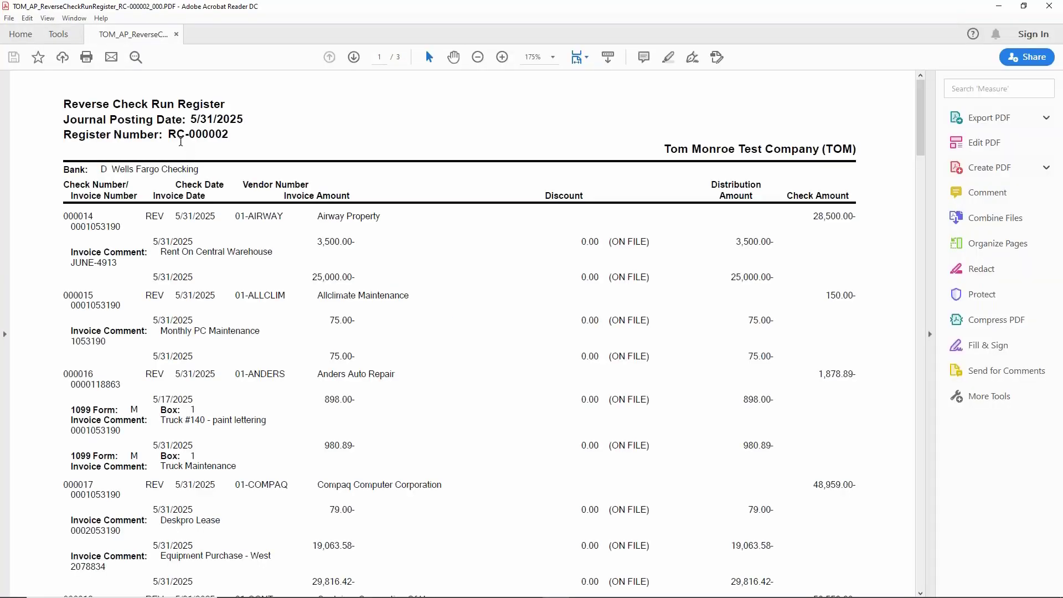
pyautogui.moveTo(185, 134); pyautogui.dragTo(168, 135)
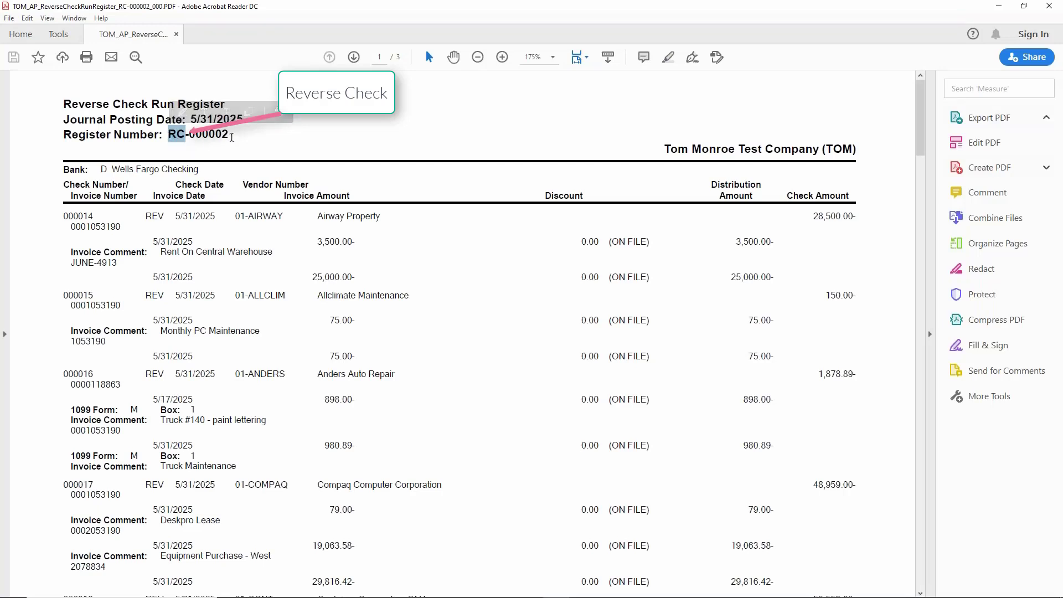
pyautogui.moveTo(230, 135); pyautogui.dragTo(195, 134)
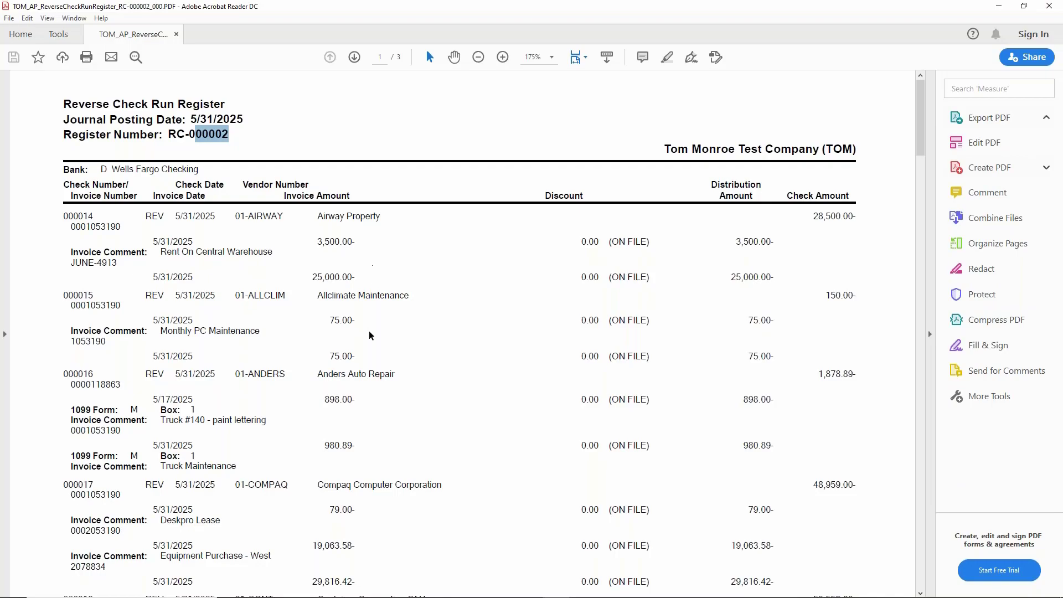
pyautogui.click(1050, 6)
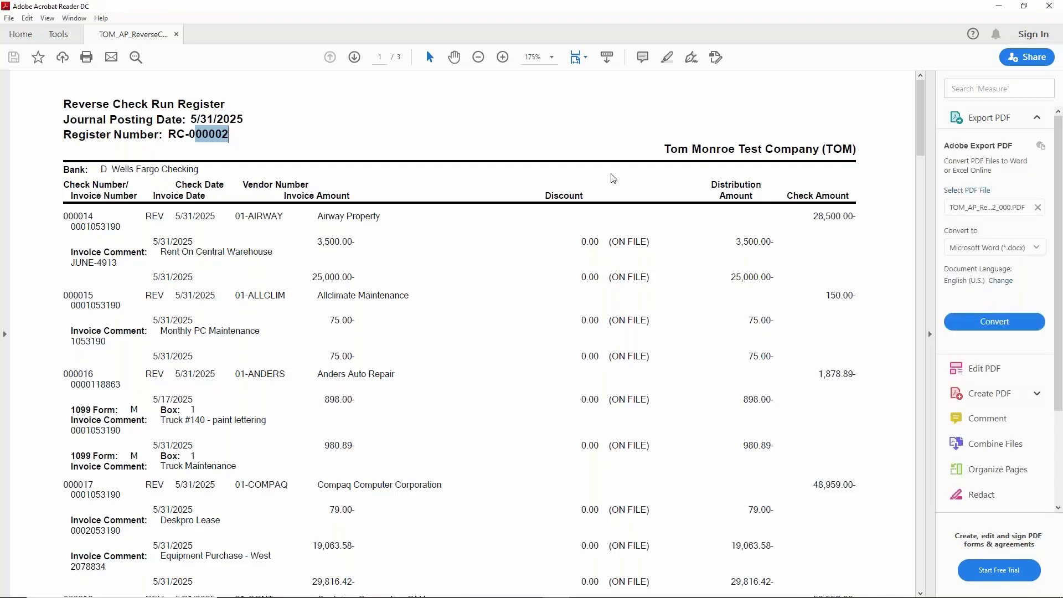
pyautogui.click(519, 230)
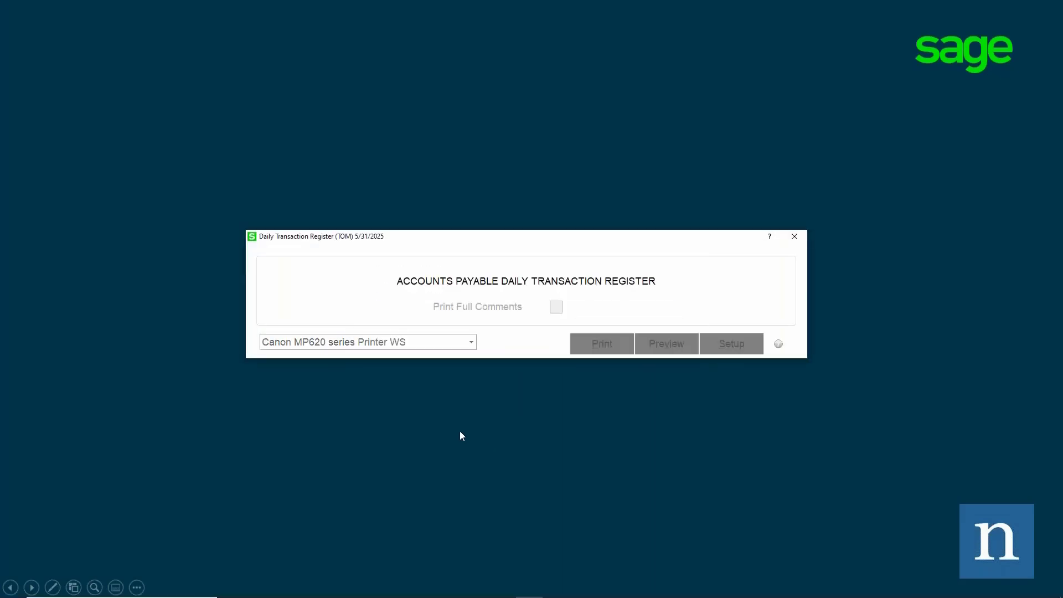
pyautogui.hotkey('alt', 'Tab')
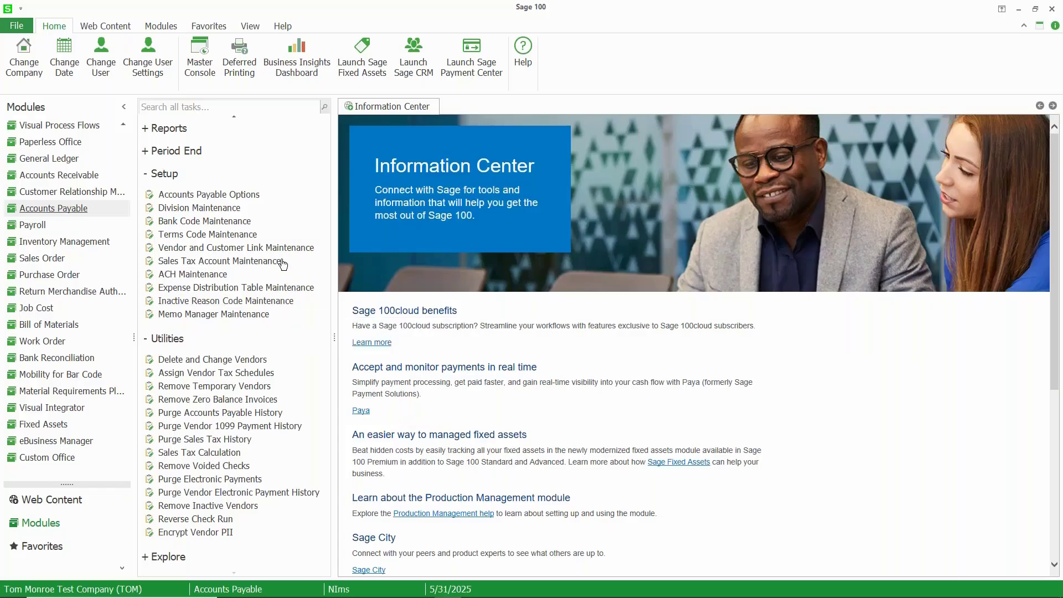
# Look up Airway Property's checks in Vendor Inquiry and examine the payment details of the reversal for check 000014.
pyautogui.scroll(10, 250, 244)
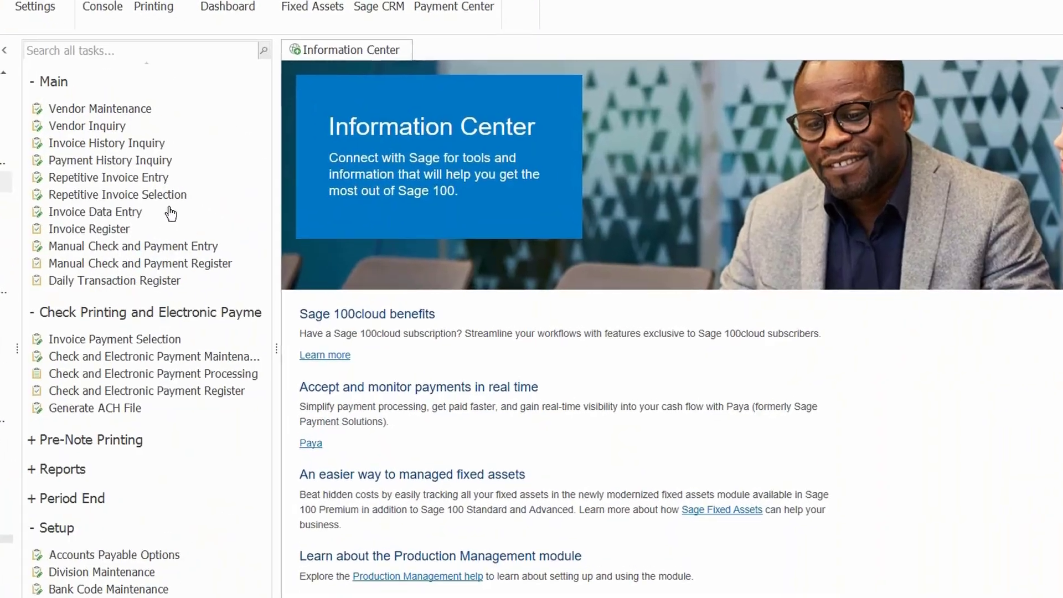
pyautogui.click(214, 171)
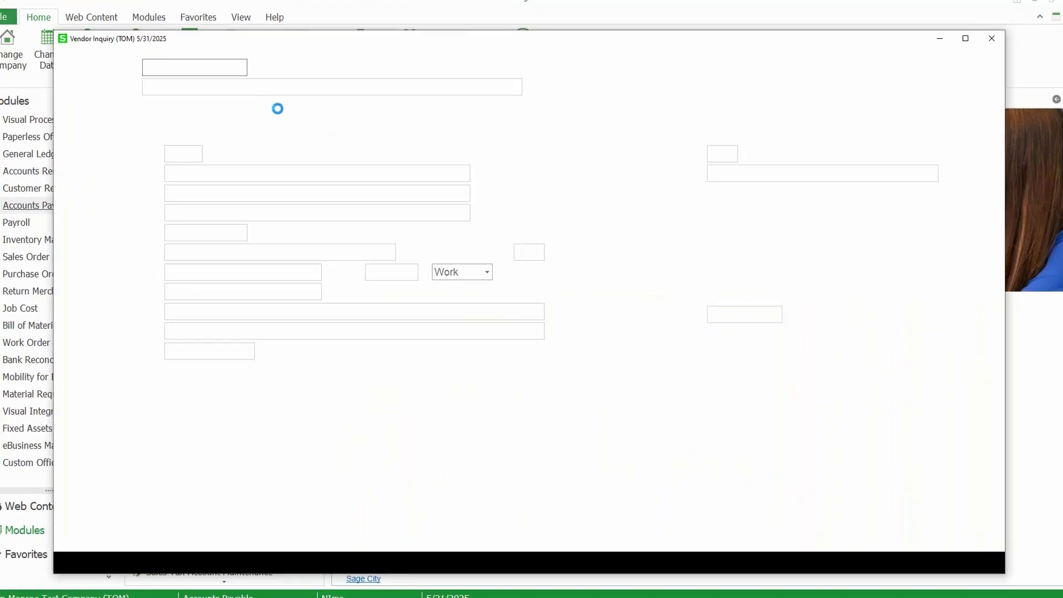
pyautogui.click(266, 78)
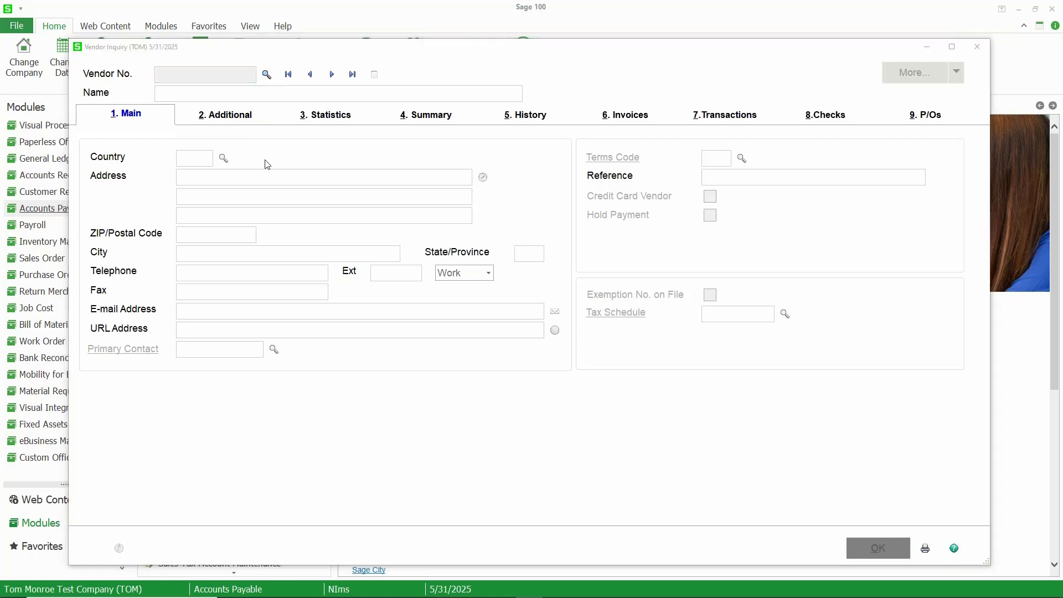
pyautogui.doubleClick(292, 157)
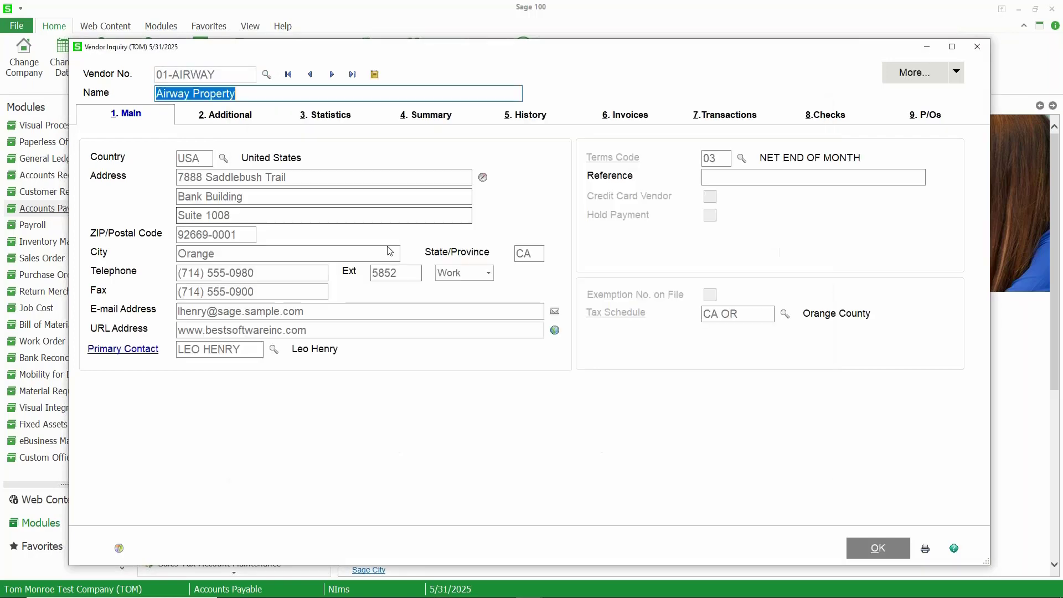
pyautogui.click(814, 114)
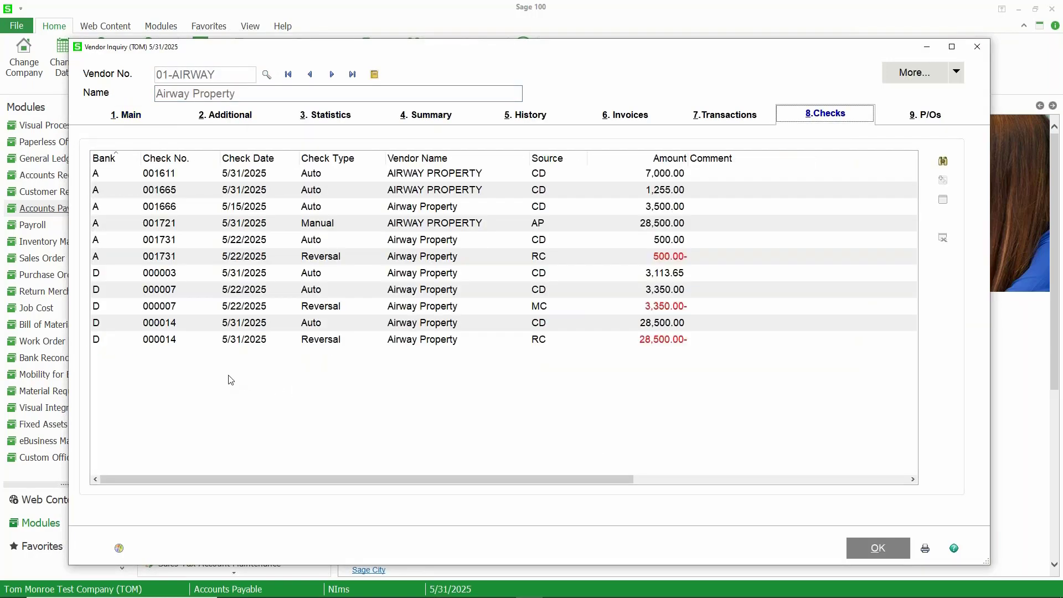
pyautogui.click(290, 339)
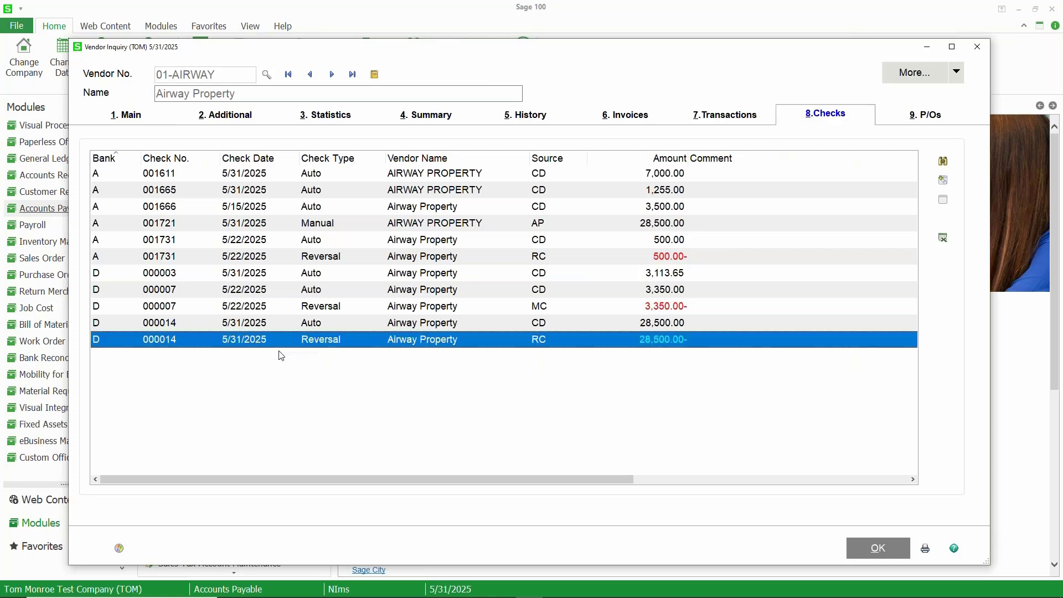
pyautogui.doubleClick(310, 342)
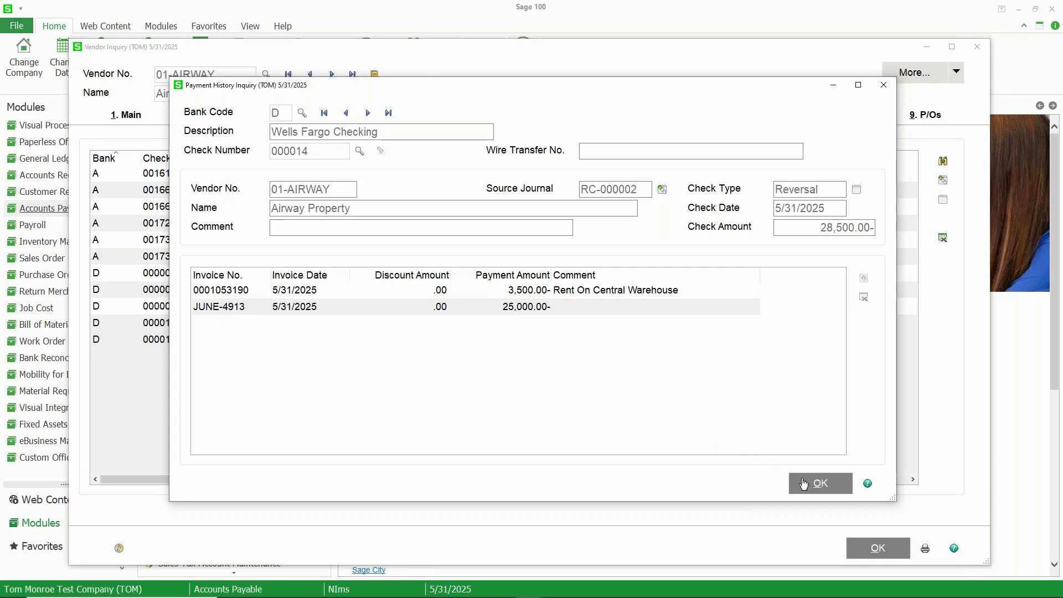
pyautogui.click(820, 483)
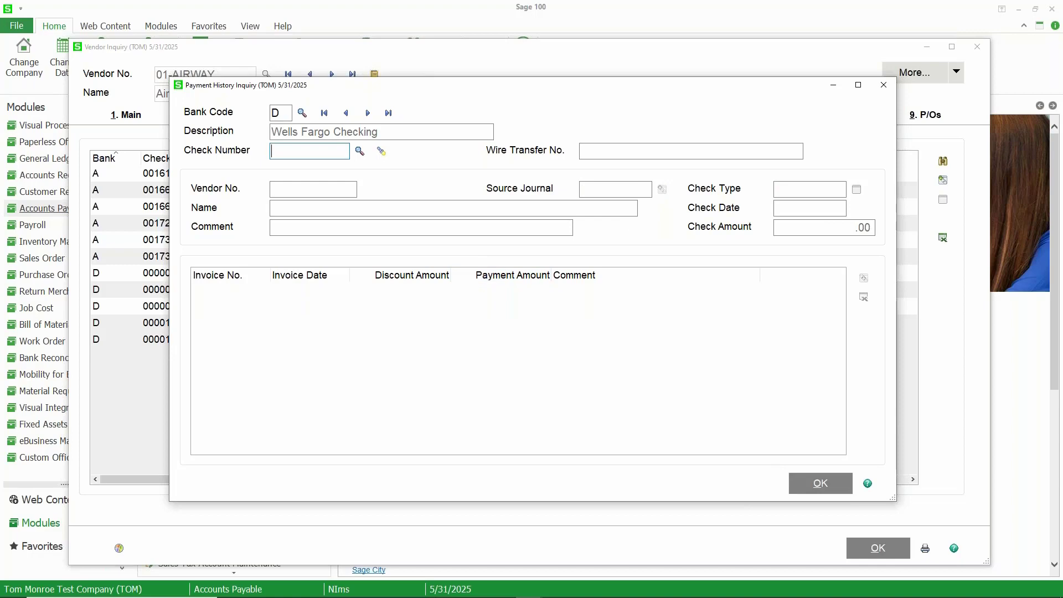
pyautogui.click(883, 85)
# Examine the transactions of invoice JUNE-4913 among Airway Property's invoices.
pyautogui.click(624, 119)
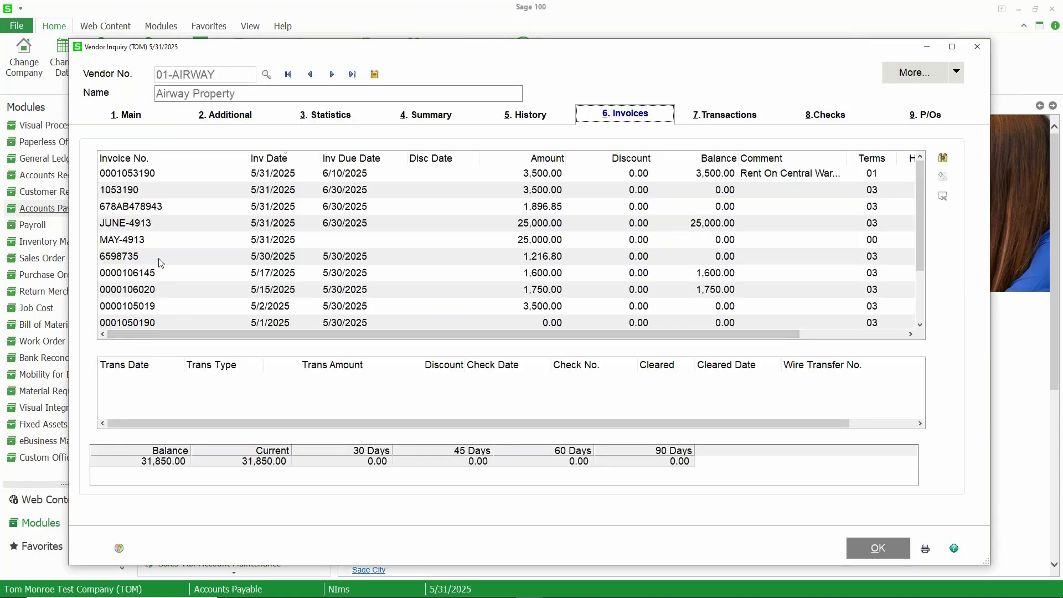
pyautogui.click(166, 228)
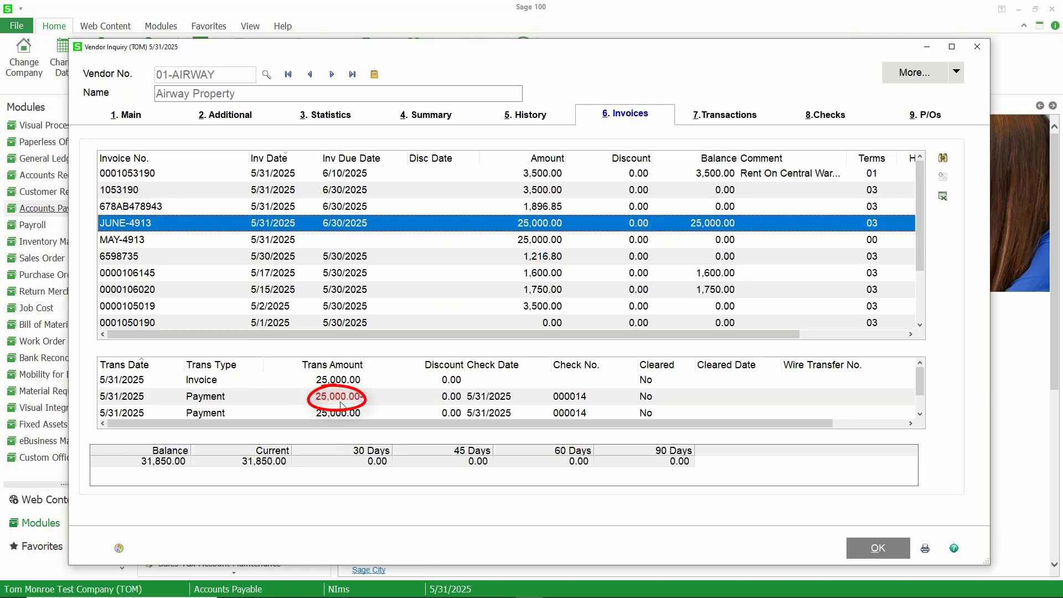